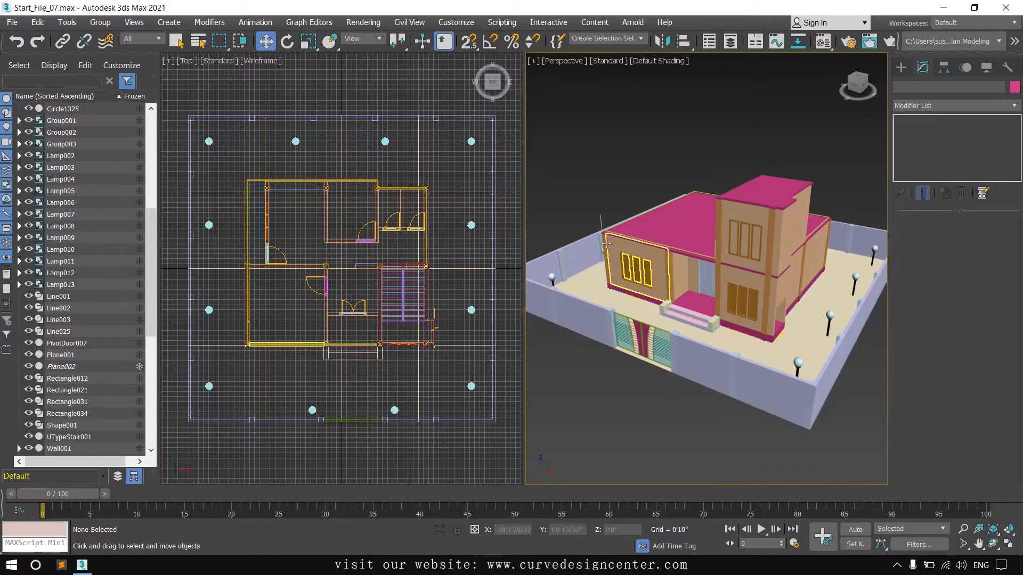
Select the vertical post at the front corner of the lower roof and examine it up close
{"action": "left_click", "coordinate": [600, 219]}
{"action": "key", "text": "z"}
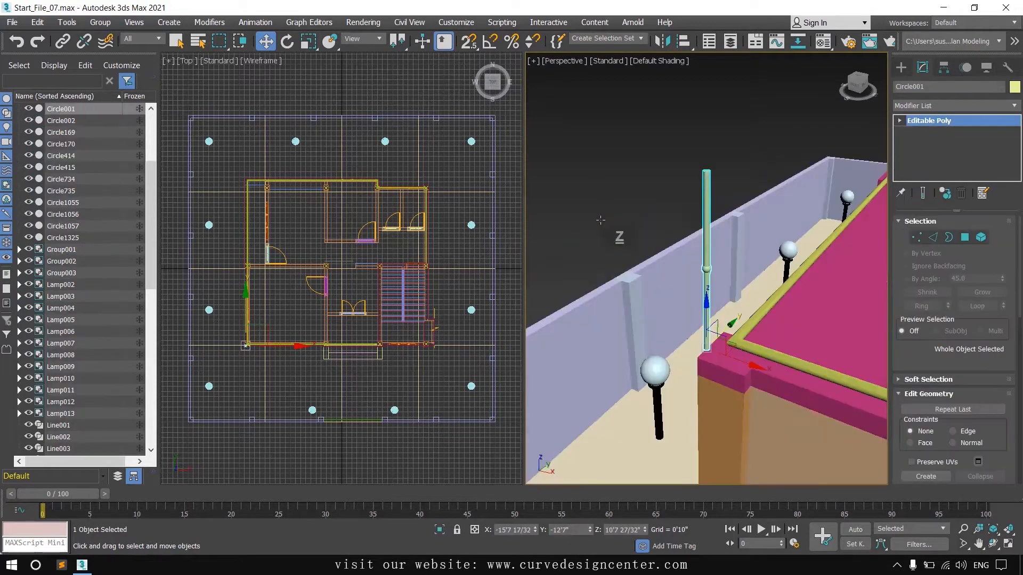
{"action": "middle_click_drag", "start_coordinate": [714, 386], "coordinate": [702, 335], "text": "alt"}
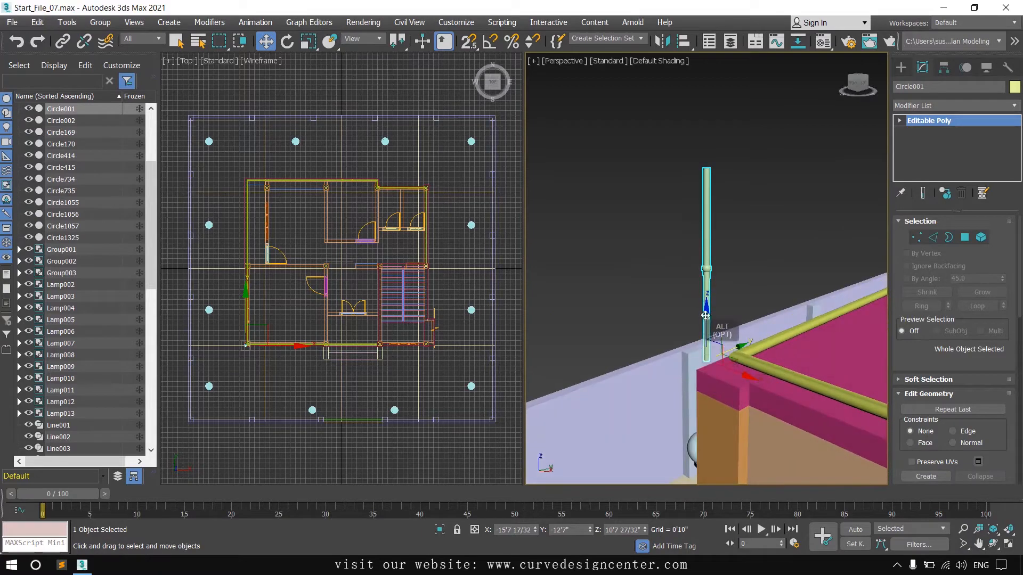
{"action": "scroll", "coordinate": [703, 269], "scroll_direction": "down", "scroll_amount": 5}
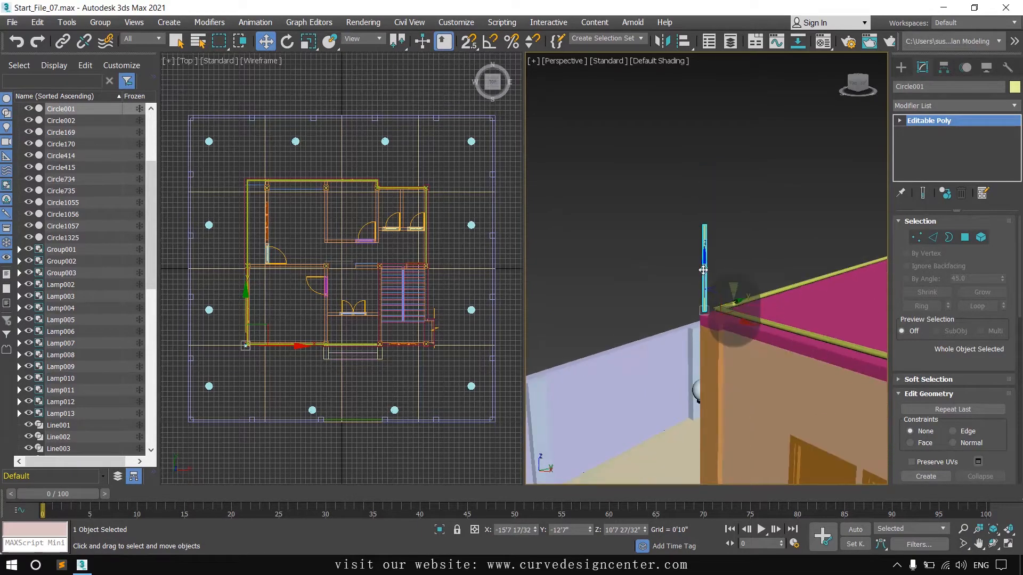
Select the lamp post in the yard beside the boundary wall and examine it from close range
{"action": "left_click", "coordinate": [673, 377]}
{"action": "middle_click_drag", "start_coordinate": [673, 377], "coordinate": [746, 275], "text": "alt"}
{"action": "left_click", "coordinate": [613, 286]}
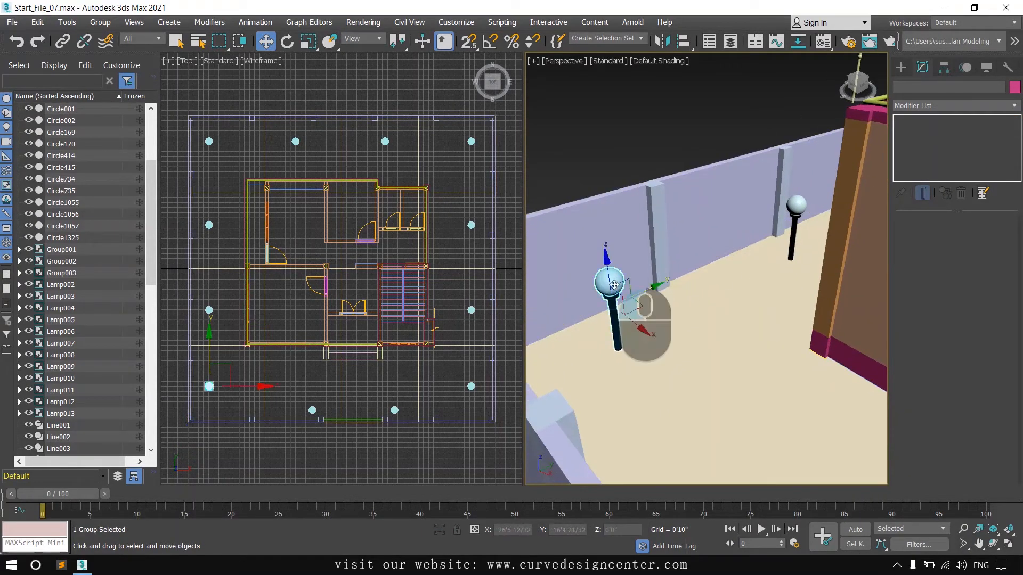
{"action": "key", "text": "z"}
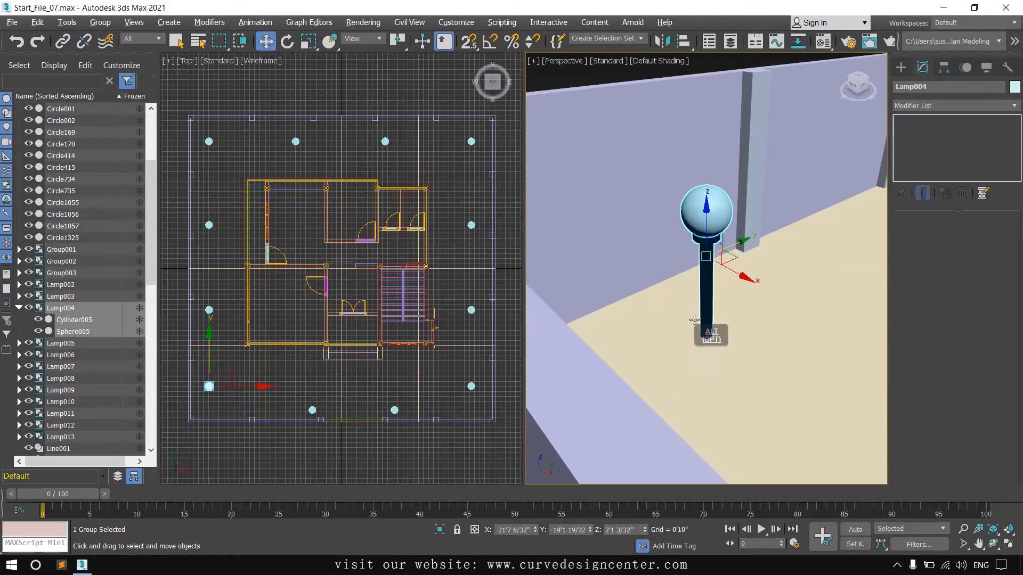
{"action": "middle_click_drag", "start_coordinate": [709, 331], "coordinate": [678, 333], "text": "alt"}
{"action": "scroll", "coordinate": [678, 333], "scroll_direction": "down", "scroll_amount": 5}
Select the left gate leaf, Group002, and isolate it from the rest of the scene
{"action": "left_click", "coordinate": [696, 361]}
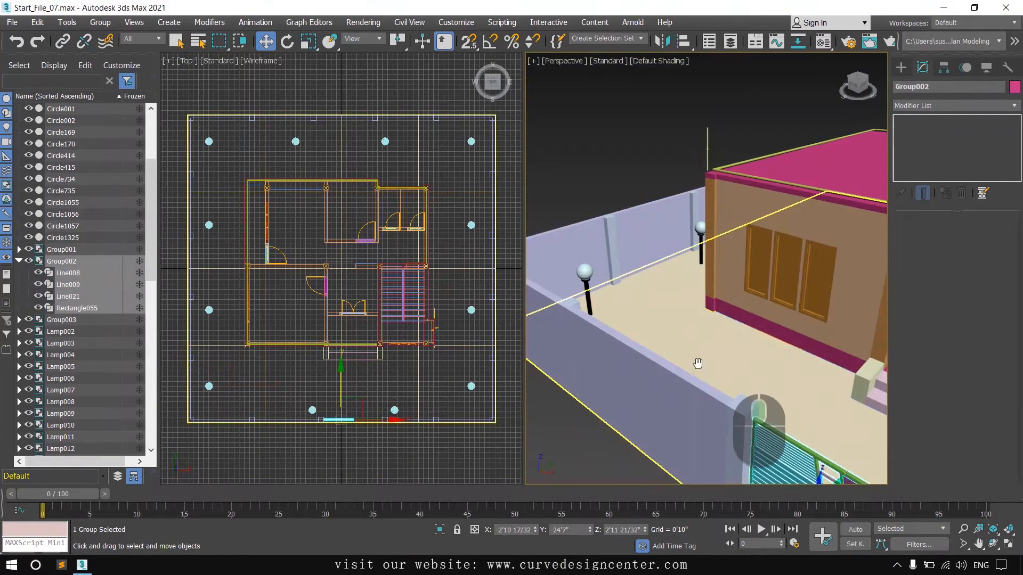
{"action": "key", "text": "z"}
{"action": "middle_click_drag", "start_coordinate": [707, 390], "coordinate": [691, 301], "text": "alt"}
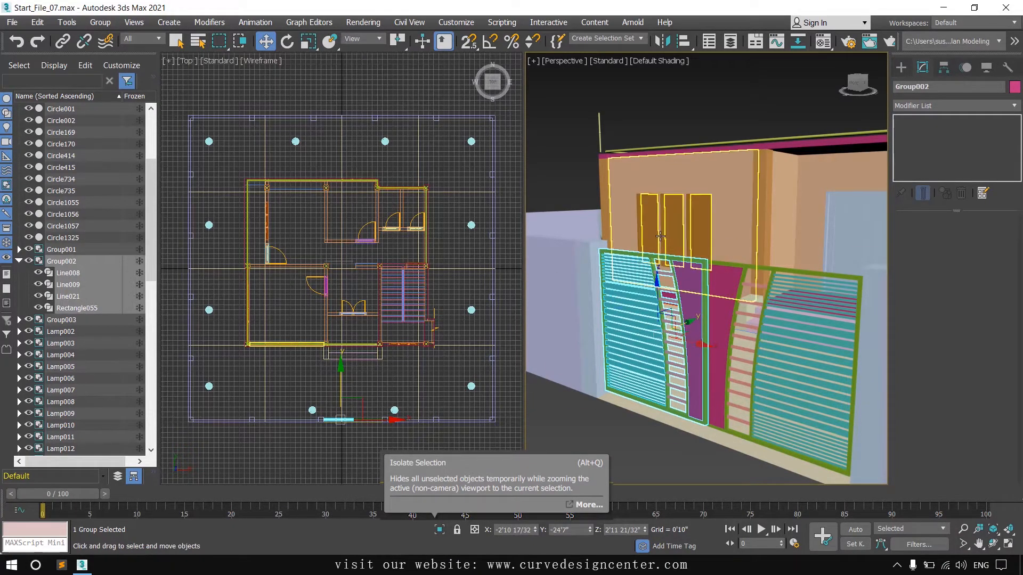
{"action": "left_click", "coordinate": [439, 530]}
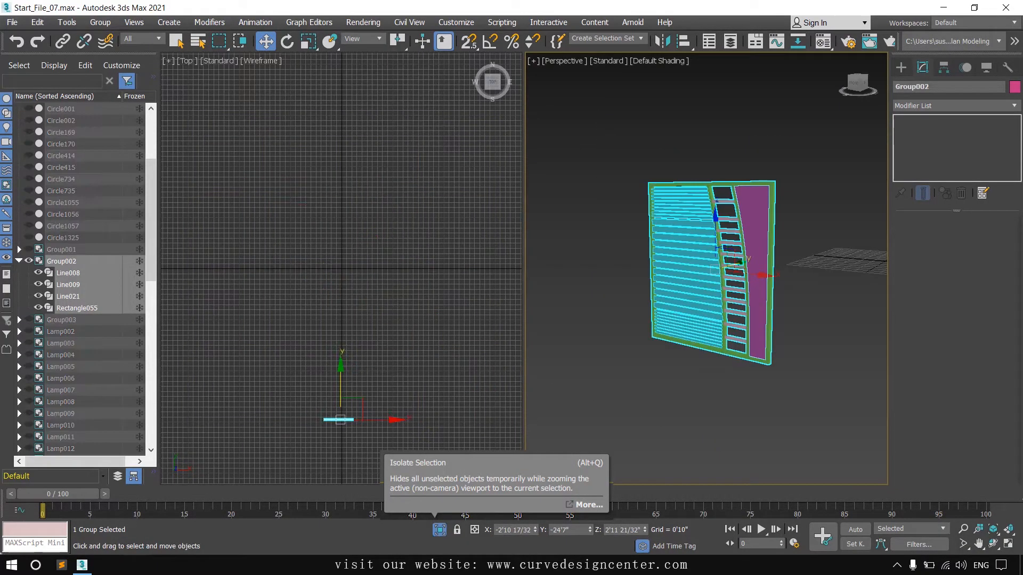
{"action": "left_click", "coordinate": [440, 530]}
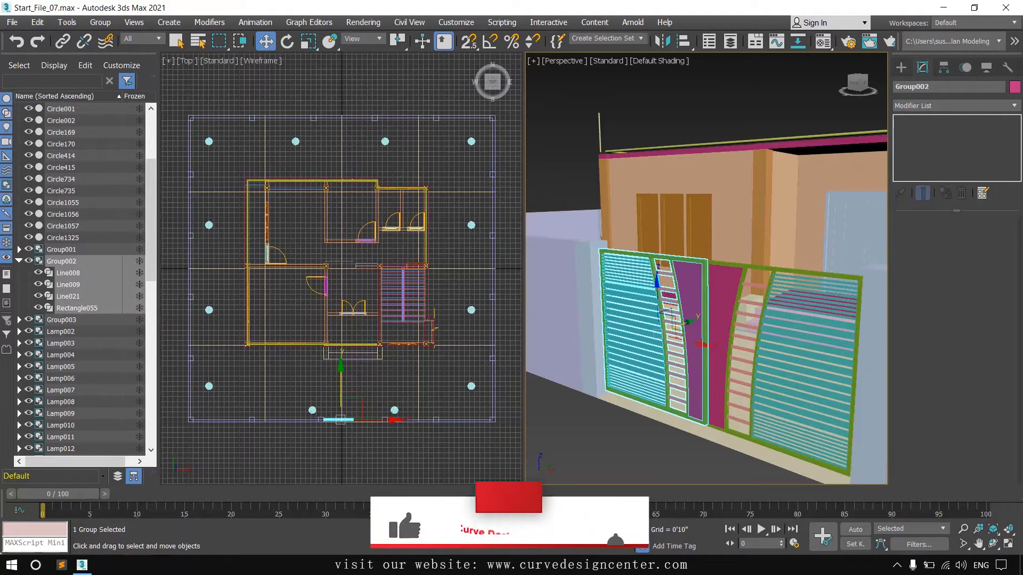
{"action": "left_click", "coordinate": [439, 530]}
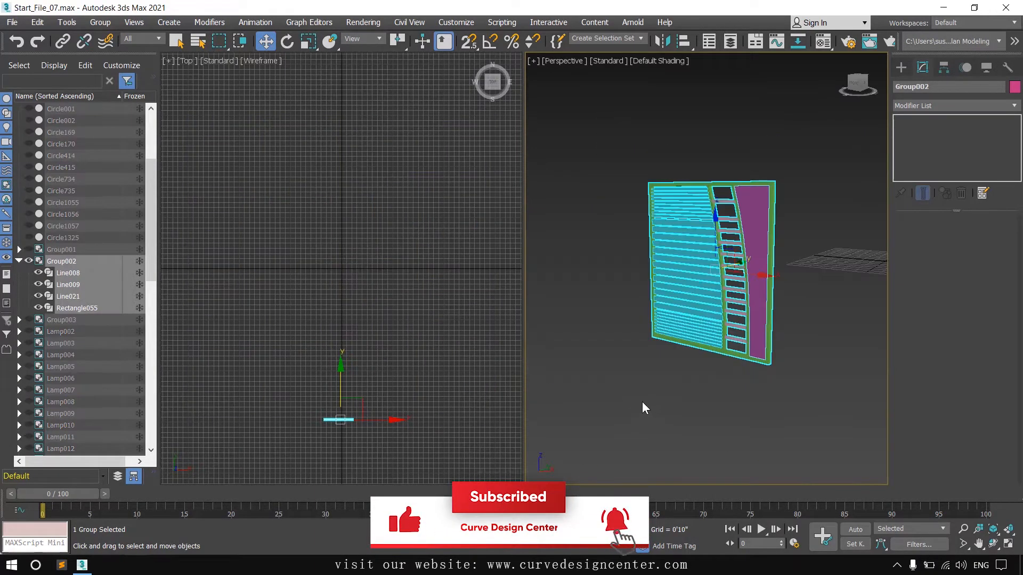
Switch the Top viewport to the Front view of the isolated gate leaf and open its group for editing
{"action": "middle_click_drag", "start_coordinate": [695, 370], "coordinate": [369, 349], "text": "alt"}
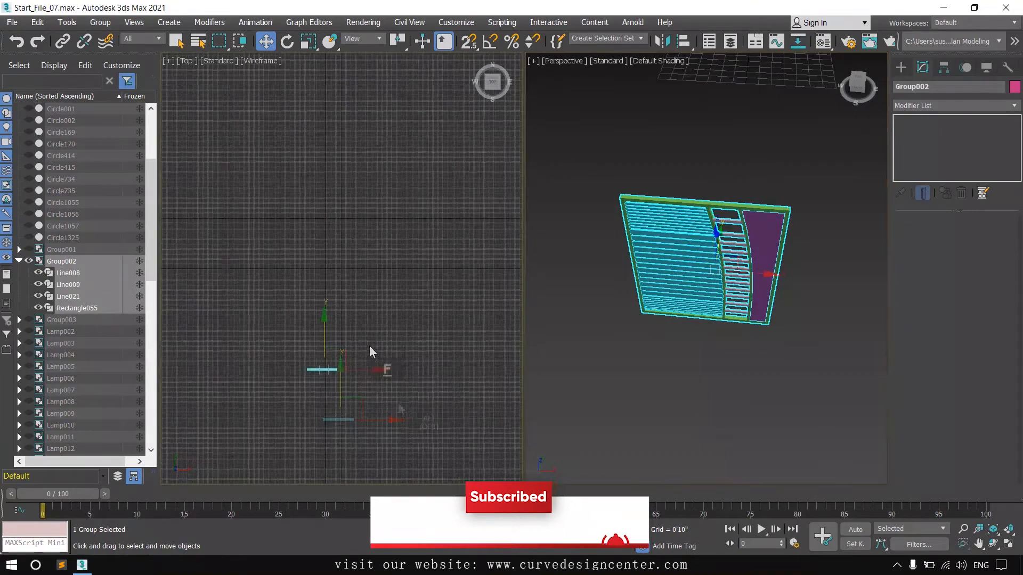
{"action": "key", "text": "f"}
{"action": "scroll", "coordinate": [316, 316], "scroll_direction": "up", "scroll_amount": 5}
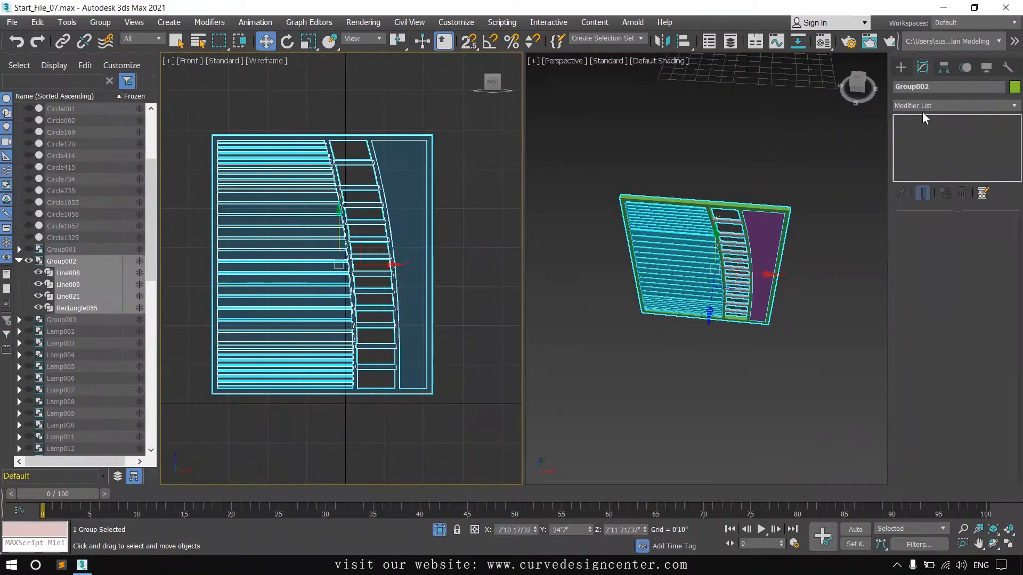
{"action": "left_click", "coordinate": [100, 23]}
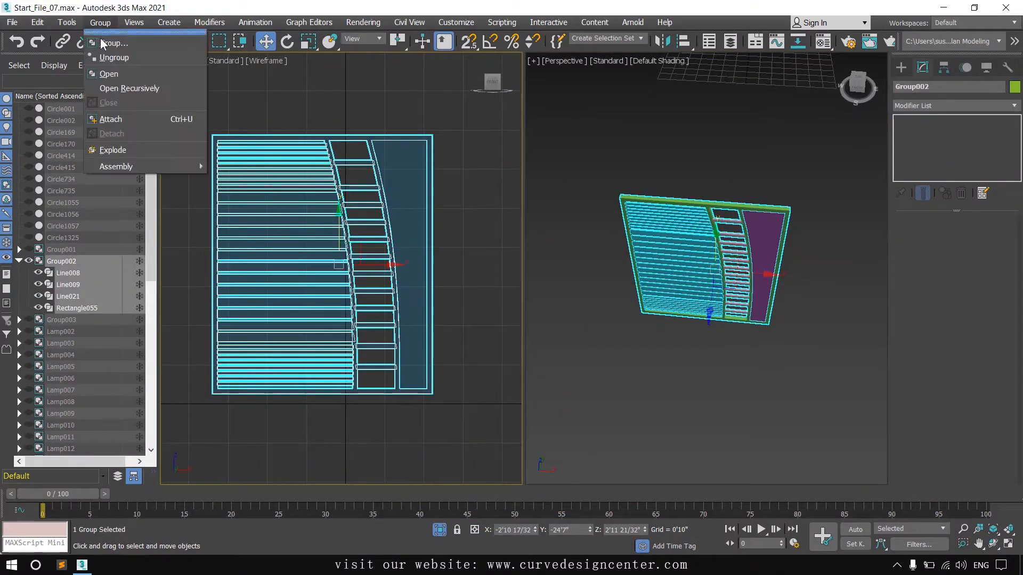
{"action": "left_click", "coordinate": [113, 74]}
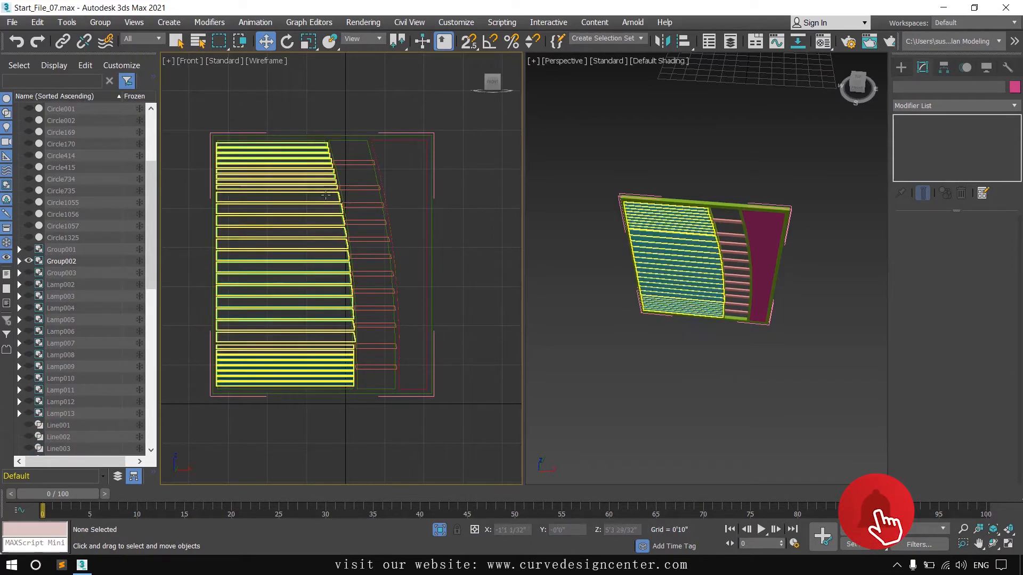
{"action": "left_click", "coordinate": [106, 24]}
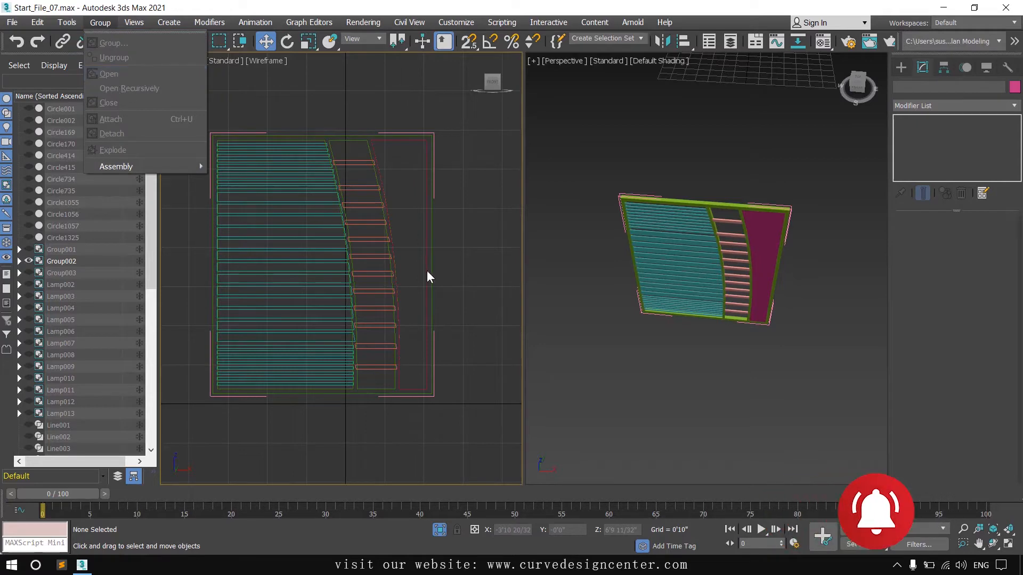
{"action": "left_click", "coordinate": [357, 237]}
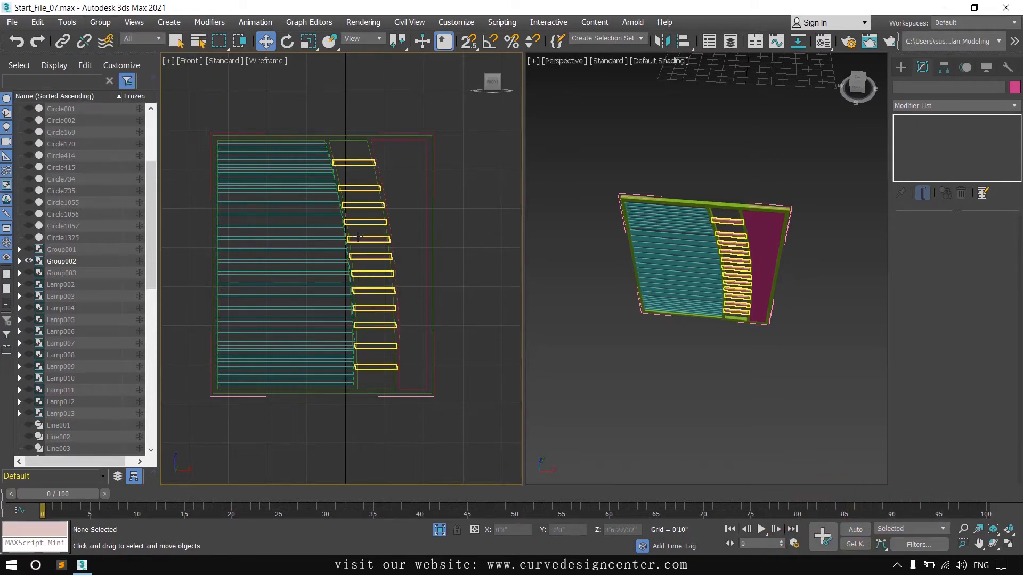
Select the gate leaf's outer frame, Line008, and examine its shape by toggling its Extrude modifier
{"action": "mouse_move", "coordinate": [726, 270]}
{"action": "middle_mouse_down", "text": "alt"}
{"action": "mouse_move", "coordinate": [735, 274]}
{"action": "mouse_move", "coordinate": [727, 272]}
{"action": "middle_mouse_up", "text": "alt"}
{"action": "scroll", "coordinate": [667, 213], "scroll_direction": "up", "scroll_amount": 5}
{"action": "left_click", "coordinate": [640, 177]}
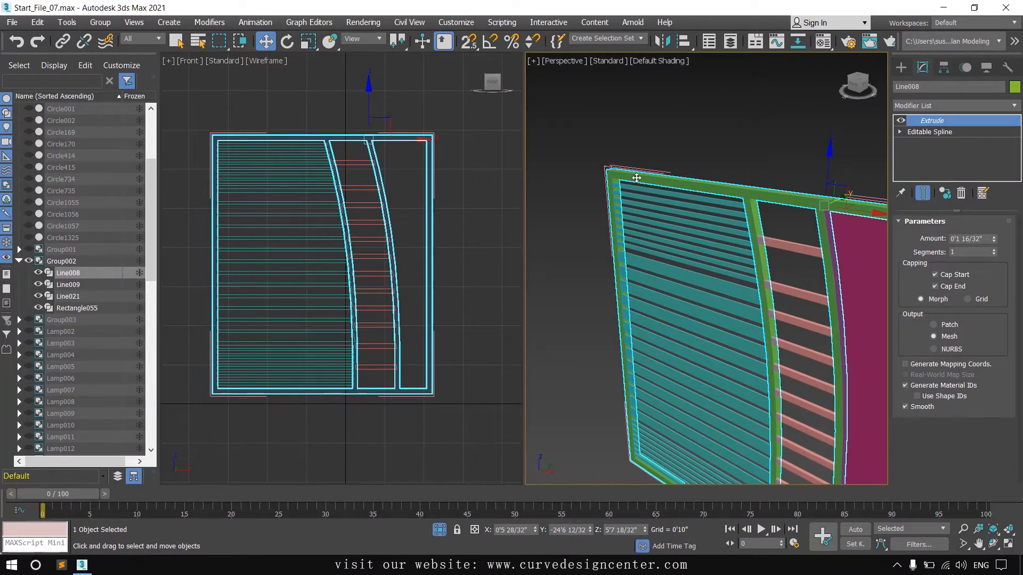
{"action": "middle_click_drag", "start_coordinate": [632, 180], "coordinate": [670, 190], "text": "alt"}
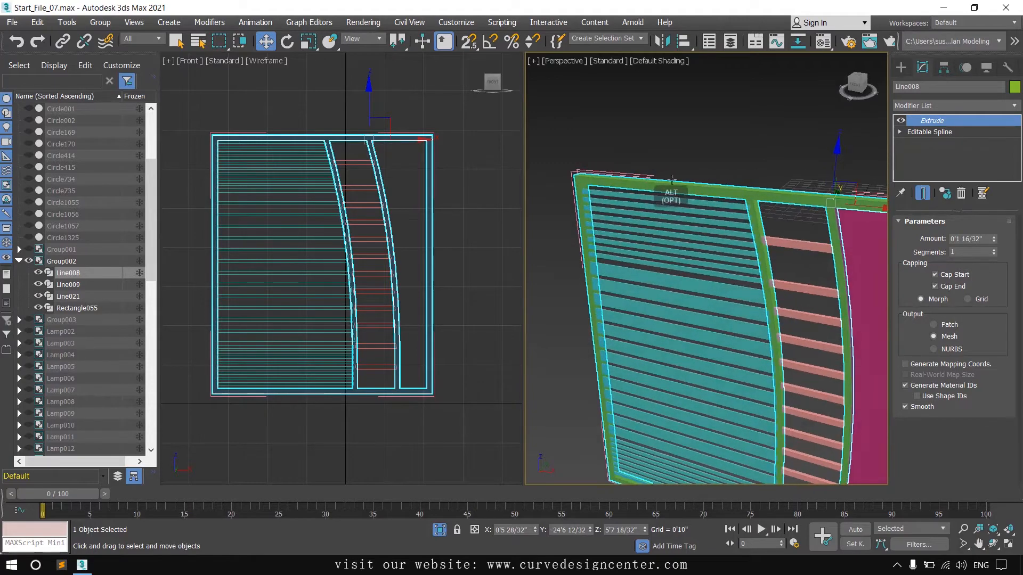
{"action": "left_click", "coordinate": [900, 121]}
{"action": "left_click", "coordinate": [901, 121]}
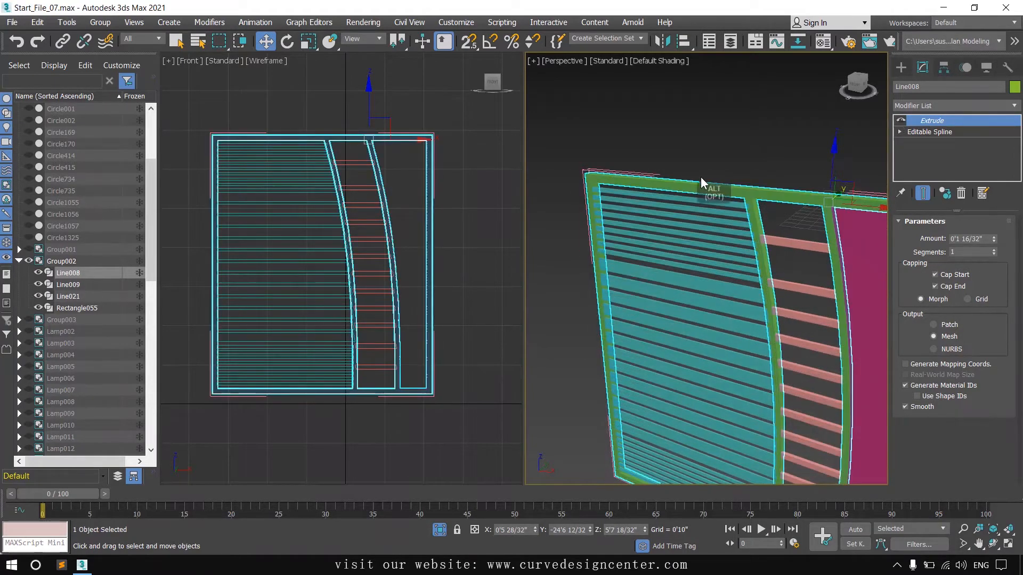
{"action": "middle_click_drag", "start_coordinate": [700, 184], "coordinate": [740, 192], "text": "alt"}
{"action": "scroll", "coordinate": [308, 194], "scroll_direction": "up", "scroll_amount": 4}
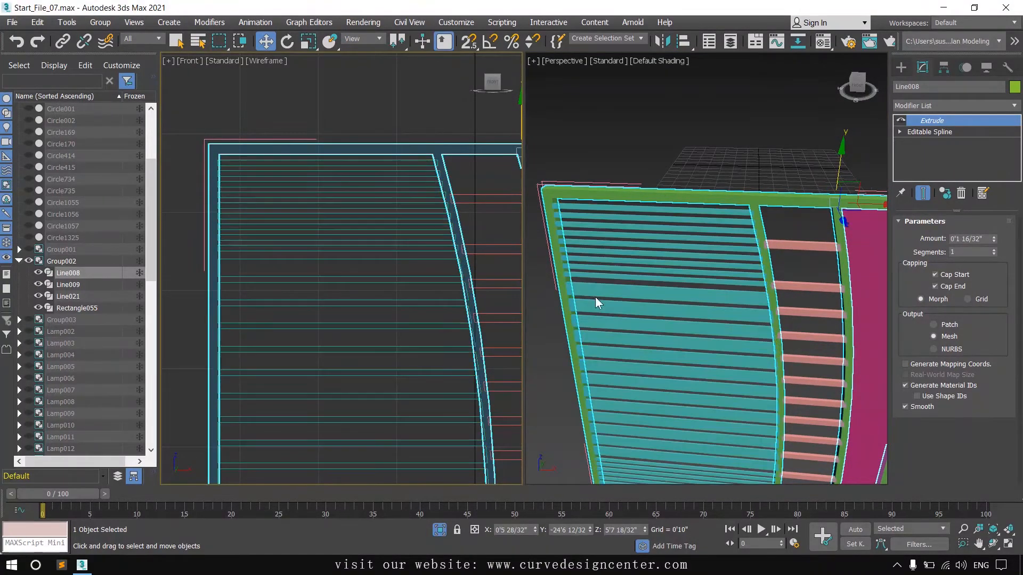
Select the gate leaf's horizontal slats, Rectangle055, and examine their Extrude modifier
{"action": "left_click", "coordinate": [716, 249]}
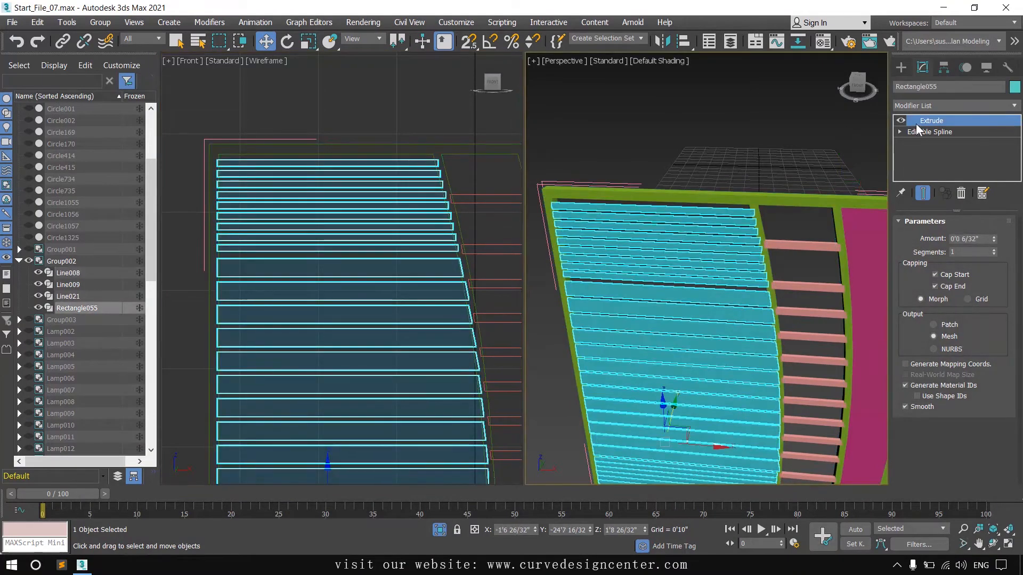
{"action": "scroll", "coordinate": [646, 245], "scroll_direction": "down", "scroll_amount": 5}
{"action": "middle_click_drag", "start_coordinate": [645, 245], "coordinate": [804, 206], "text": "alt"}
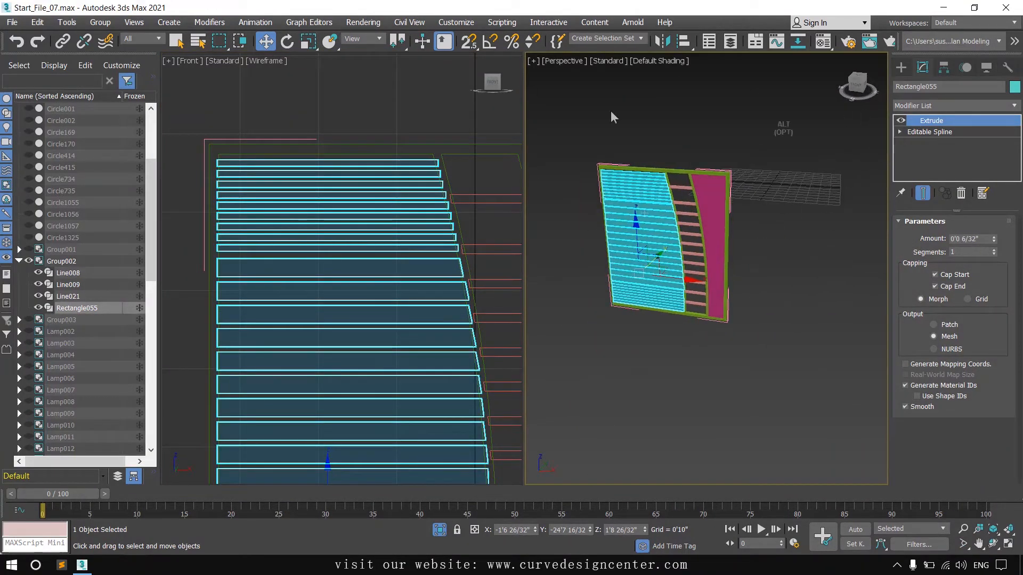
Close the opened gate leaf group and end the isolation to show the whole house again
{"action": "left_click", "coordinate": [99, 24]}
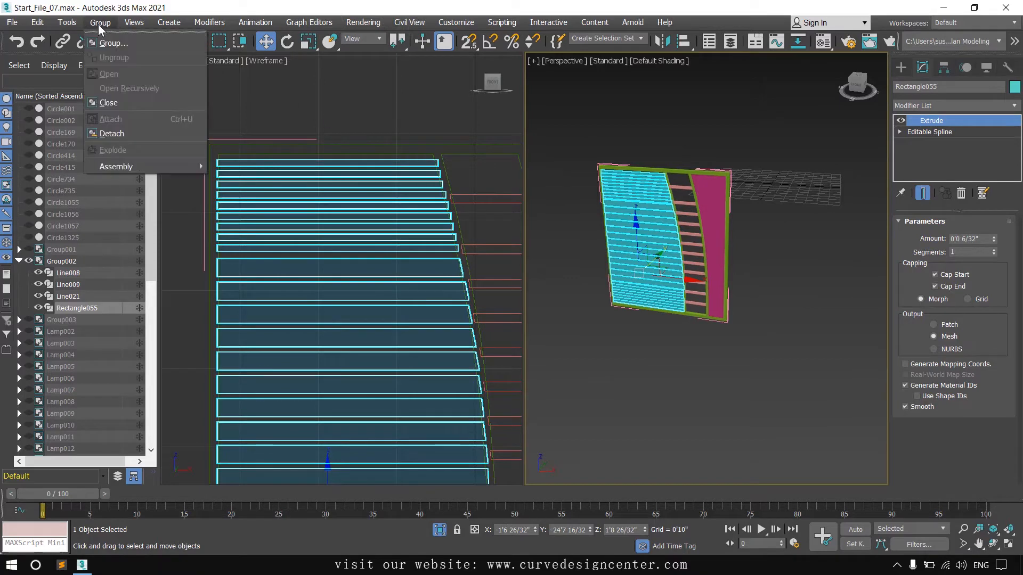
{"action": "left_click", "coordinate": [112, 103]}
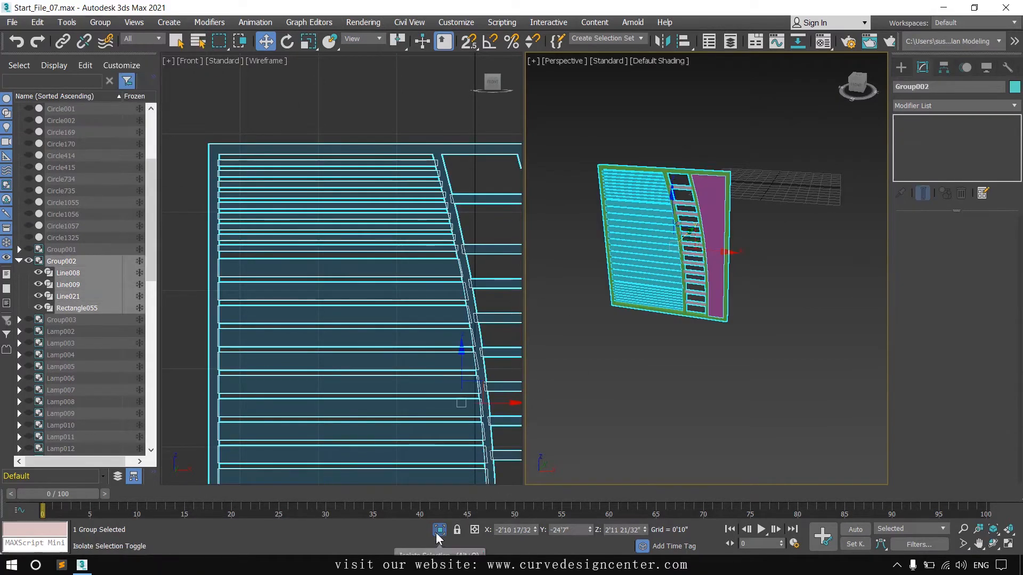
{"action": "left_click", "coordinate": [439, 530]}
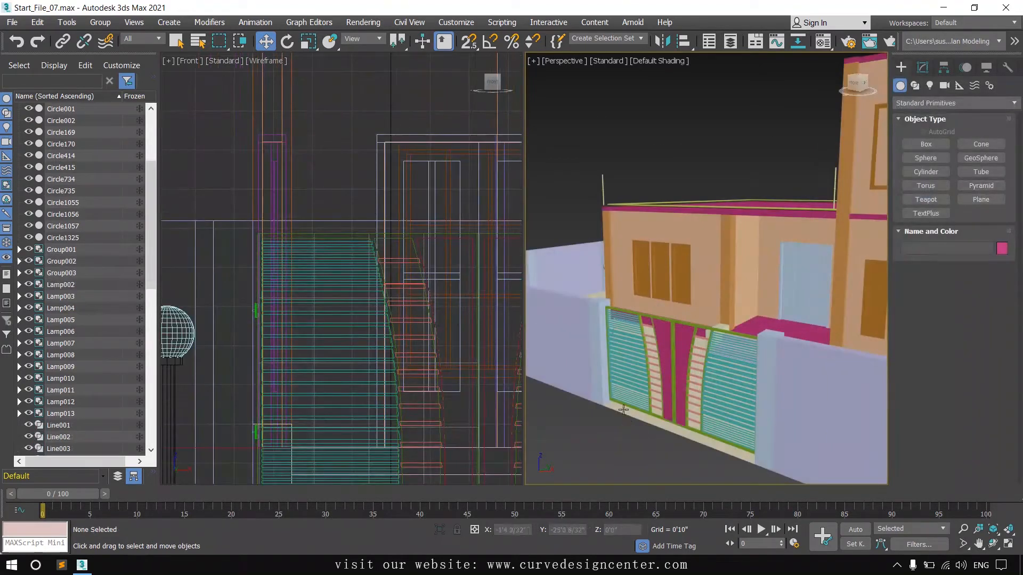
Select the right gate leaf, Group003, and check its pivot position with Affect Pivot Only
{"action": "left_click", "coordinate": [631, 371]}
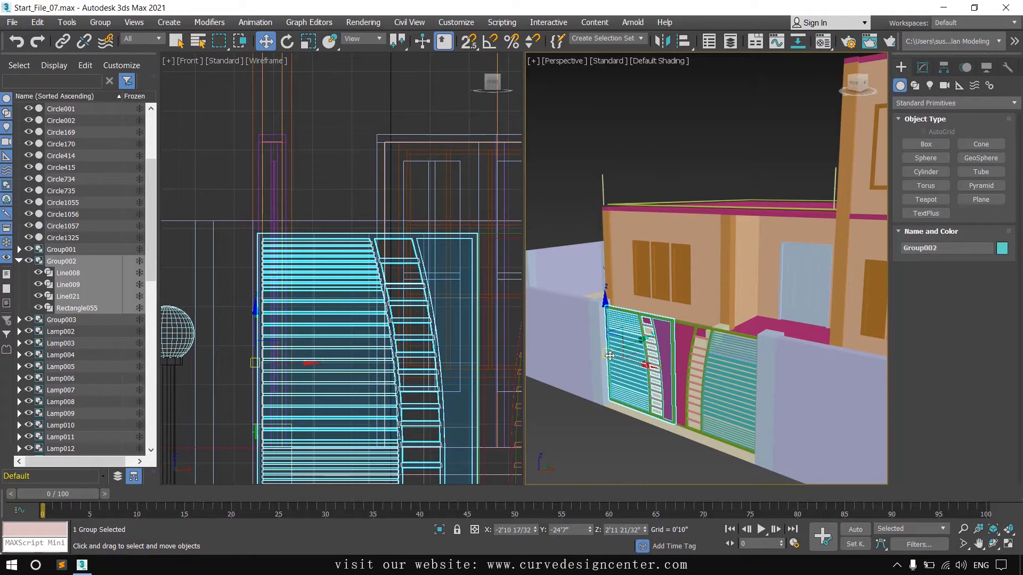
{"action": "left_click", "coordinate": [725, 383]}
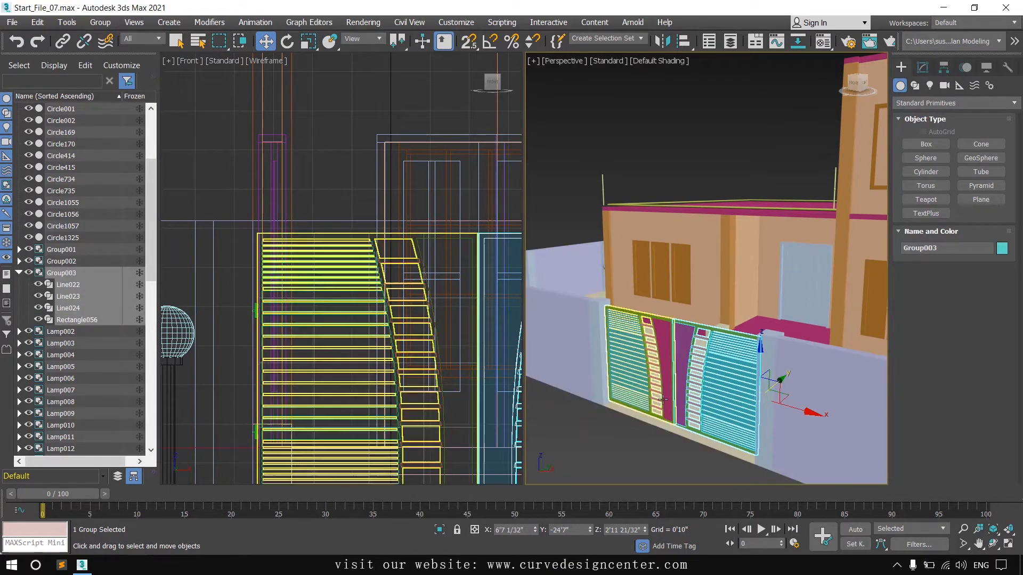
{"action": "left_click", "coordinate": [944, 66]}
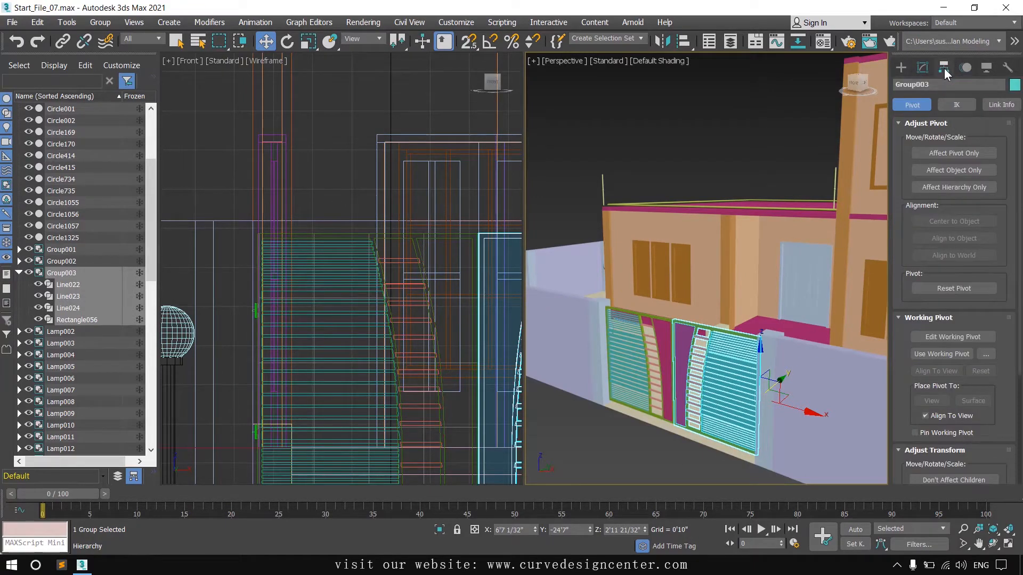
{"action": "left_click", "coordinate": [953, 153]}
{"action": "key", "text": "z"}
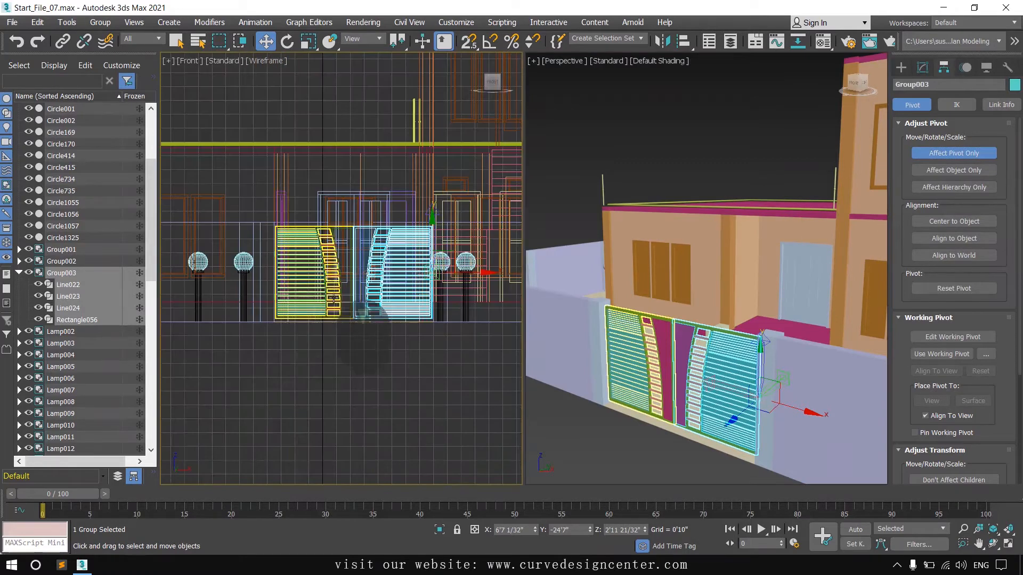
{"action": "scroll", "coordinate": [448, 281], "scroll_direction": "up", "scroll_amount": 4}
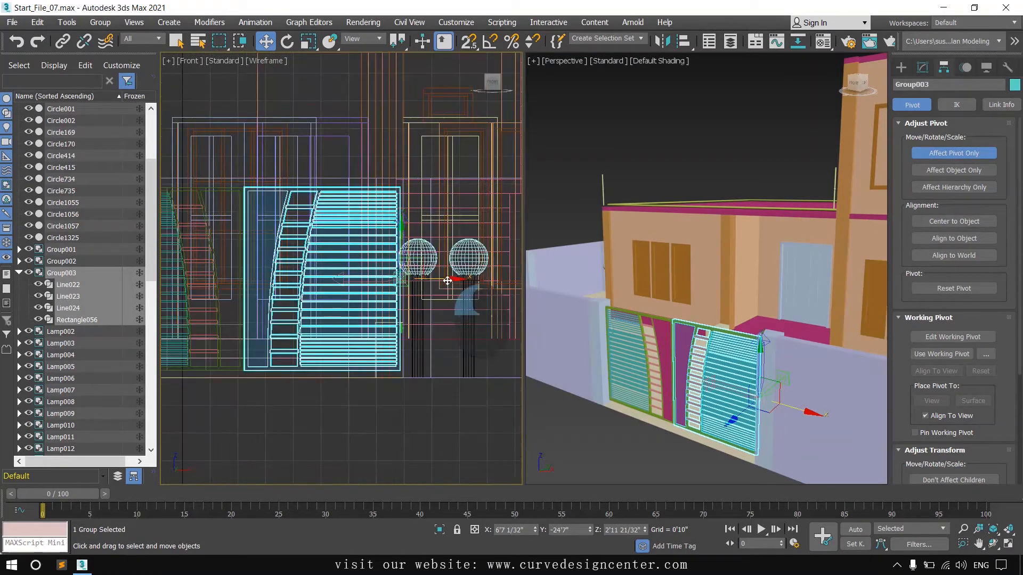
{"action": "mouse_move", "coordinate": [448, 280]}
{"action": "left_mouse_down"}
{"action": "mouse_move", "coordinate": [365, 281]}
{"action": "mouse_move", "coordinate": [443, 297]}
{"action": "left_mouse_up"}
{"action": "left_click", "coordinate": [954, 154]}
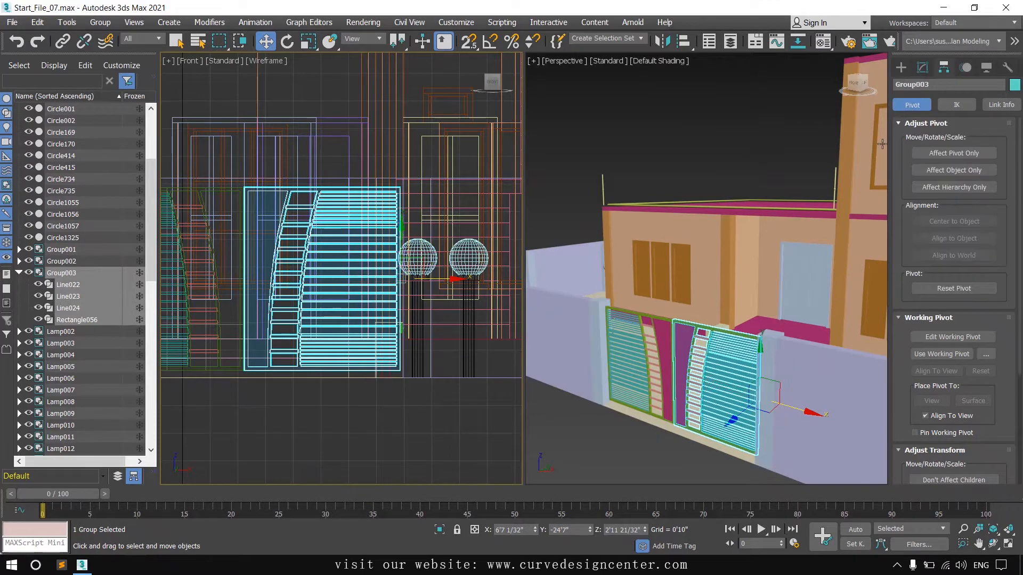
Clear the gate selection and examine the roof corner around the post, Circle001, up close
{"action": "scroll", "coordinate": [629, 407], "scroll_direction": "down", "scroll_amount": 3}
{"action": "left_click", "coordinate": [613, 457]}
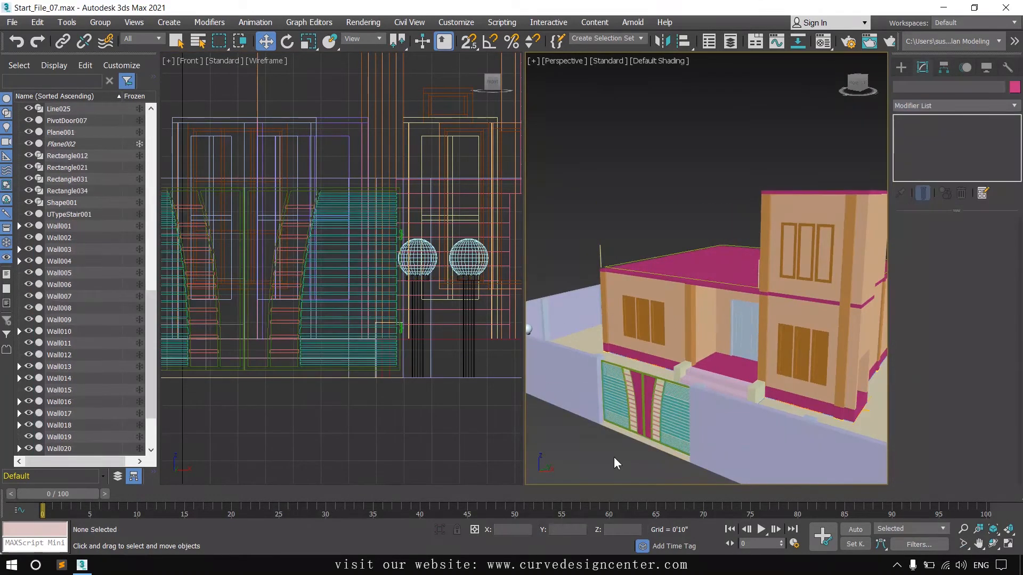
{"action": "left_click", "coordinate": [600, 253]}
{"action": "key", "text": "z"}
{"action": "middle_click_drag", "start_coordinate": [734, 414], "coordinate": [736, 438], "text": "alt"}
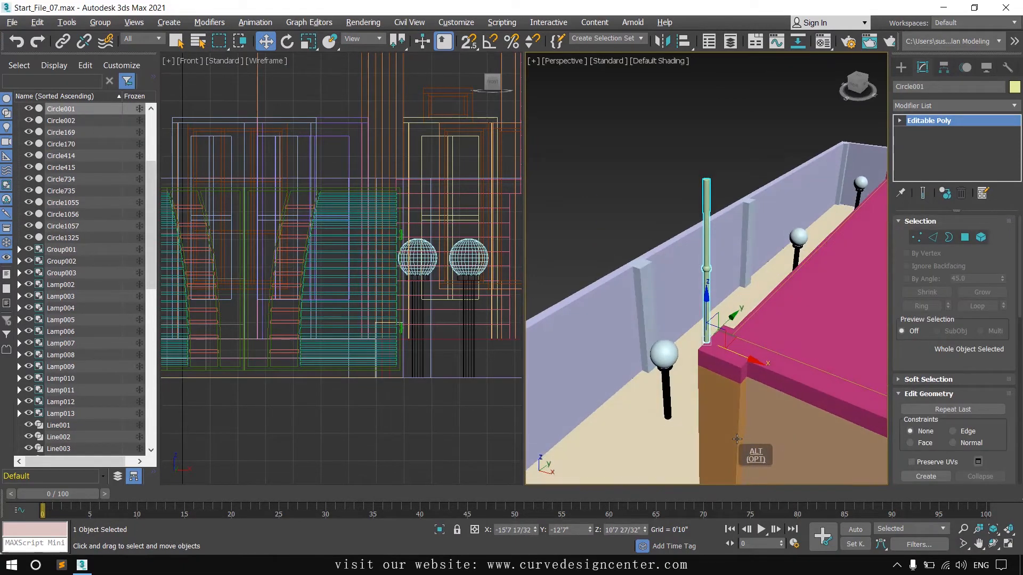
Select the outline spline along the lower roof's edge, Line025, with the whole roof in view
{"action": "left_click", "coordinate": [762, 358]}
{"action": "scroll", "coordinate": [728, 361], "scroll_direction": "down", "scroll_amount": 2}
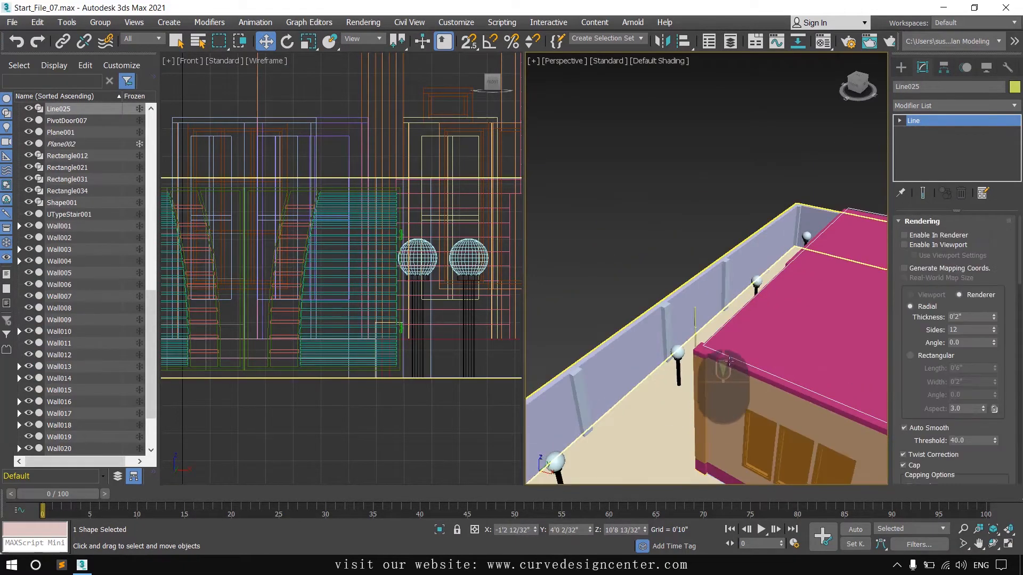
{"action": "scroll", "coordinate": [729, 361], "scroll_direction": "down", "scroll_amount": 2}
{"action": "middle_click_drag", "start_coordinate": [728, 361], "coordinate": [630, 340]}
{"action": "scroll", "coordinate": [582, 230], "scroll_direction": "down", "scroll_amount": 4}
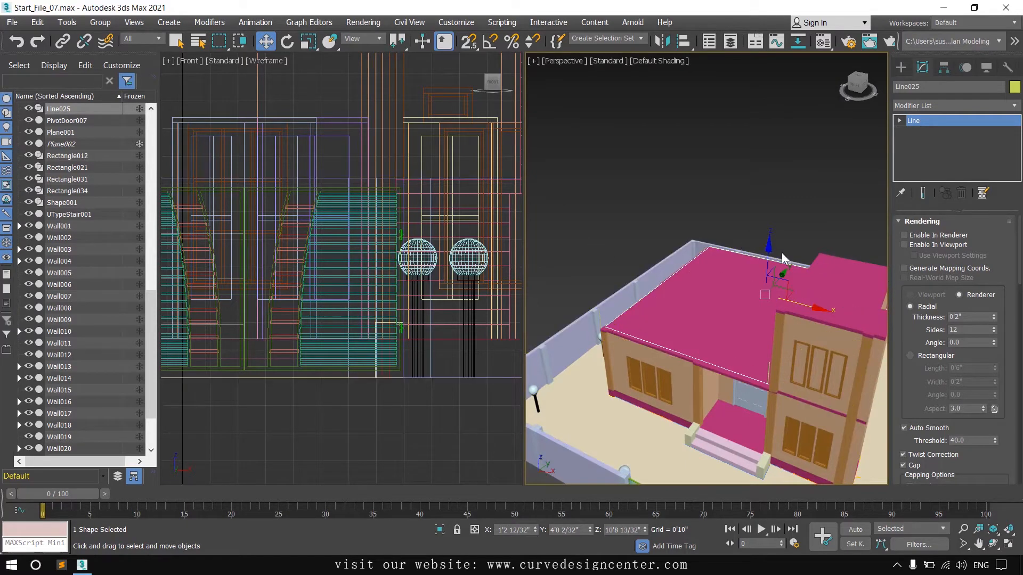
Measure the length of the roof-edge spline Line025 and calculate 90 × 12 ÷ 4 in Calculator
{"action": "left_click", "coordinate": [1008, 68]}
{"action": "left_click", "coordinate": [952, 195]}
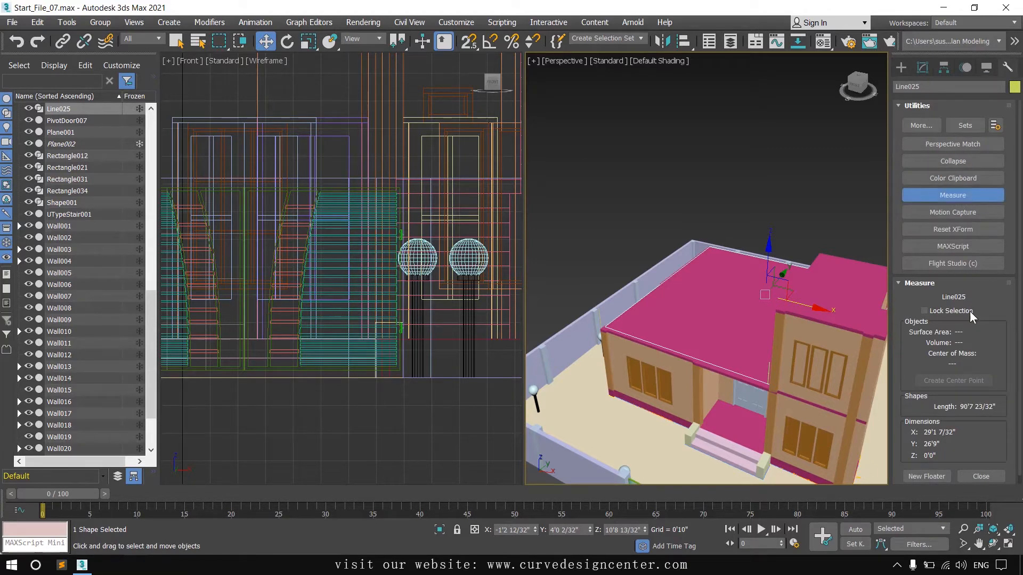
{"action": "scroll", "coordinate": [938, 369], "scroll_direction": "down", "scroll_amount": 1}
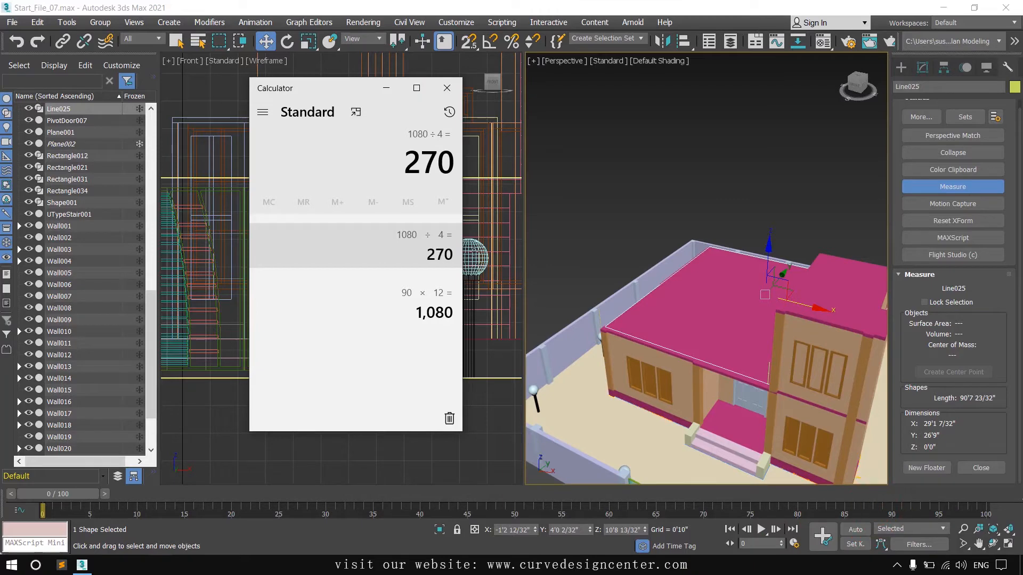
{"action": "left_click", "coordinate": [387, 89]}
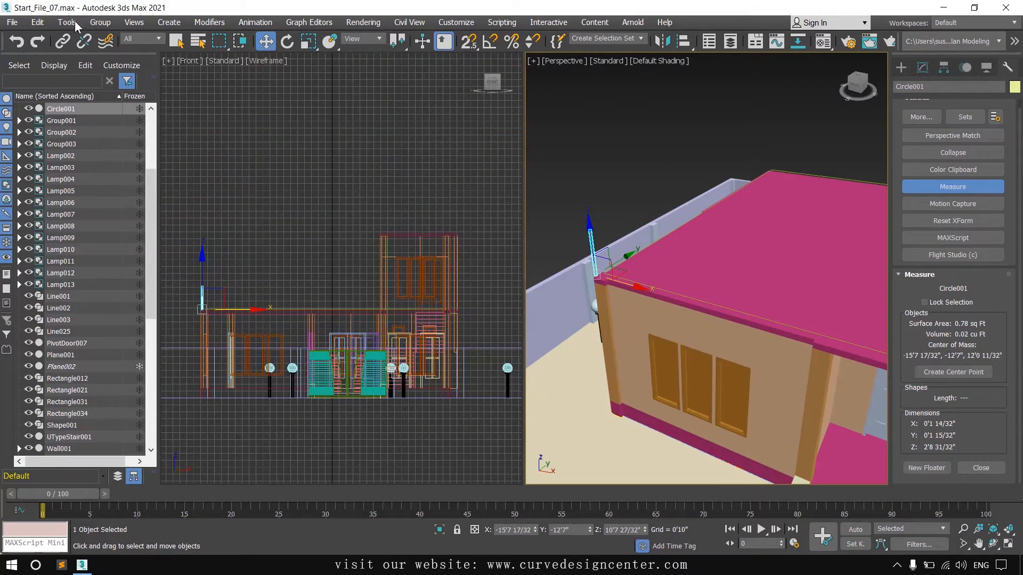
Start the Spacing Tool for the roof corner post, Circle001, and pick the roof-edge spline Line025 as its path
{"action": "left_click", "coordinate": [75, 22]}
{"action": "mouse_move", "coordinate": [121, 274]}
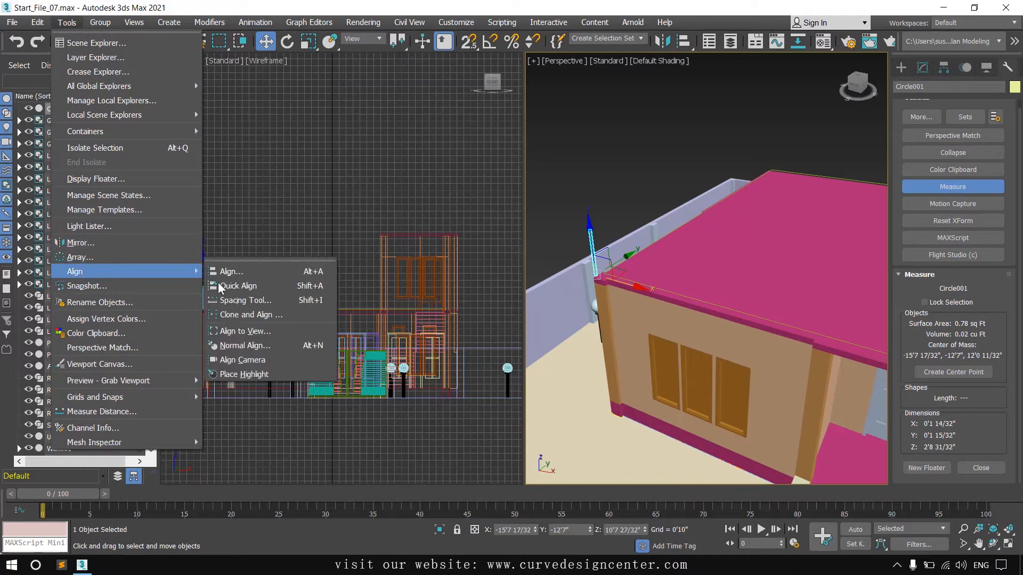
{"action": "left_click", "coordinate": [245, 300]}
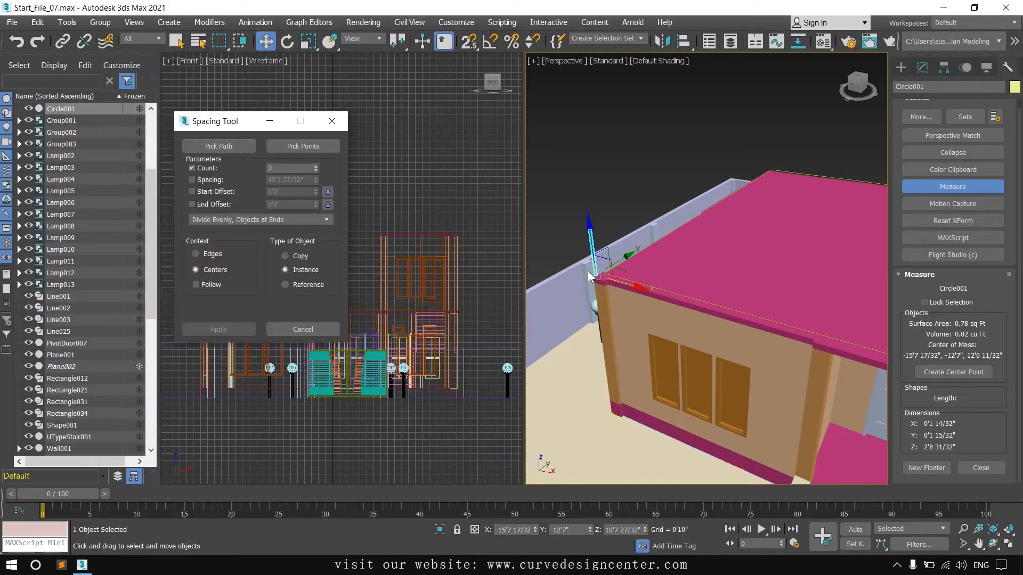
{"action": "left_click_drag", "start_coordinate": [240, 123], "coordinate": [254, 124]}
{"action": "scroll", "coordinate": [650, 330], "scroll_direction": "up", "scroll_amount": 4}
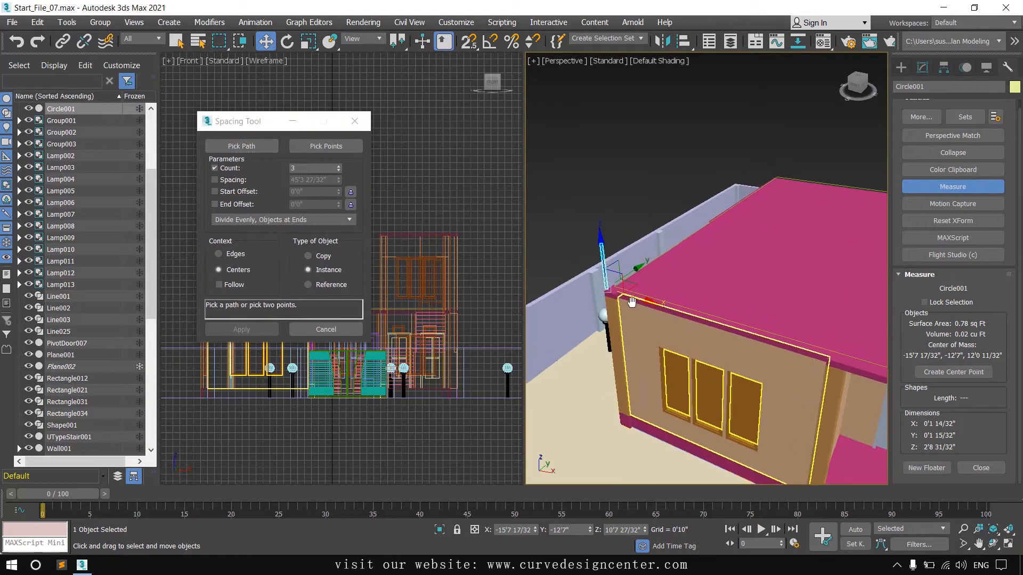
{"action": "left_click", "coordinate": [234, 145]}
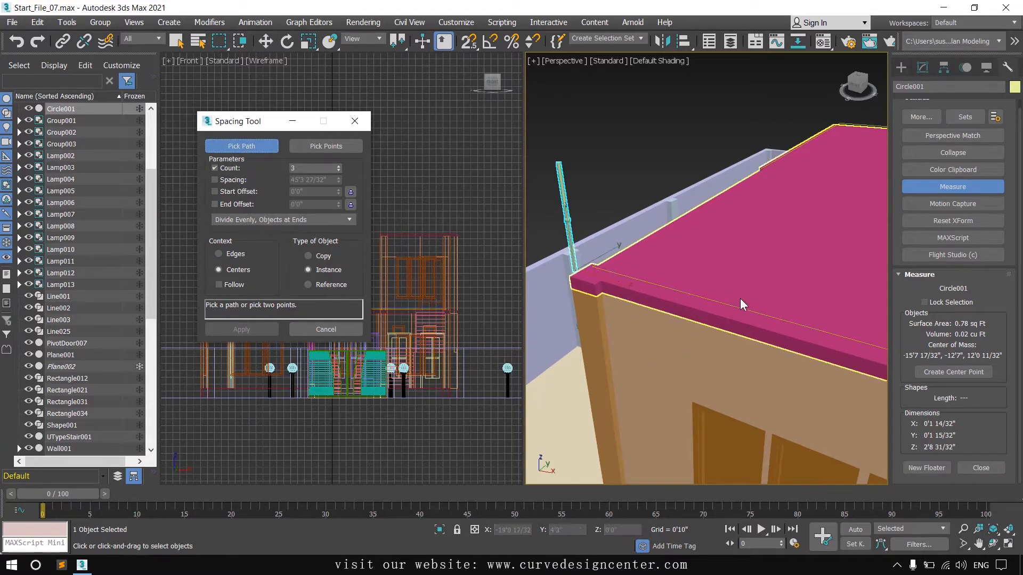
{"action": "left_click", "coordinate": [671, 289]}
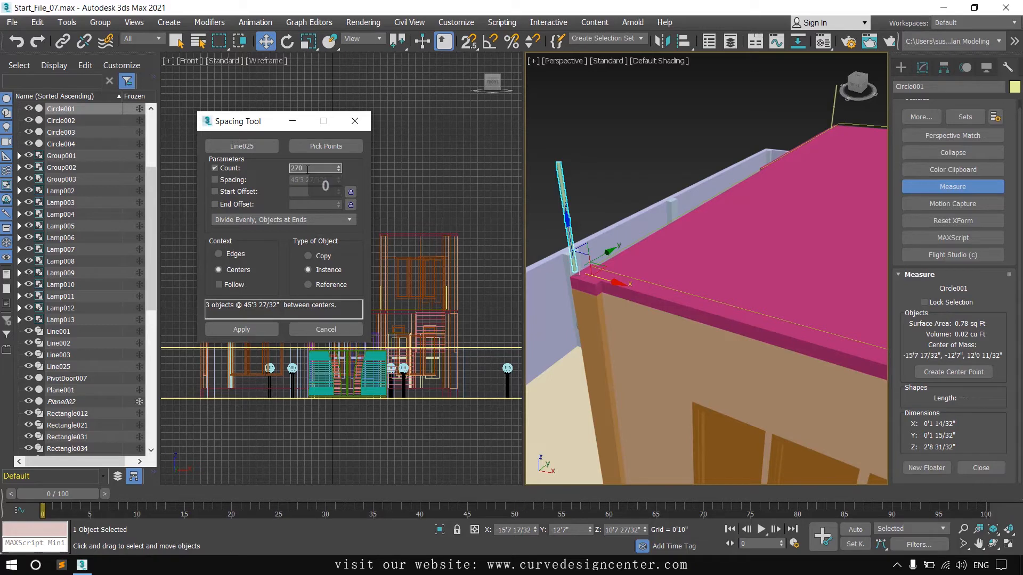
Set the spacing count to 270, apply the instanced posts along the roof edge, and close the Spacing Tool
{"action": "key", "text": "Return"}
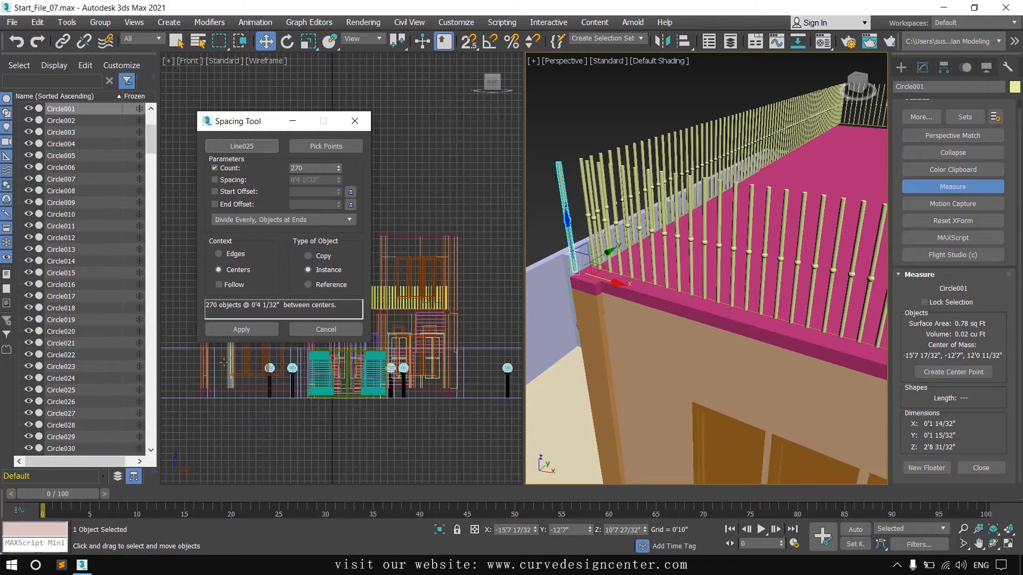
{"action": "left_click", "coordinate": [242, 329]}
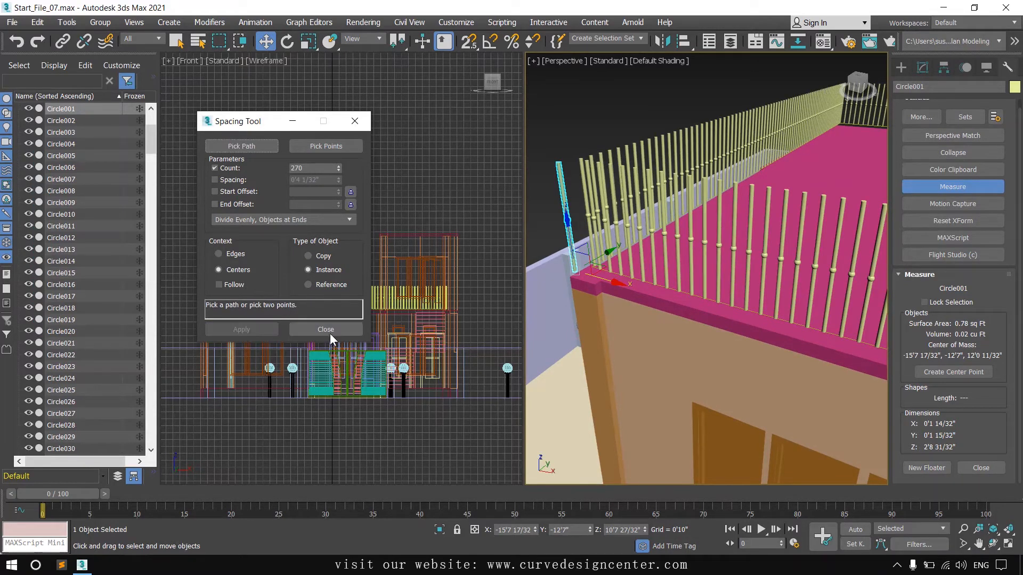
{"action": "left_click", "coordinate": [330, 331]}
Delete the original post, Circle001, that stands outside the new row at the roof corner
{"action": "left_click", "coordinate": [574, 121]}
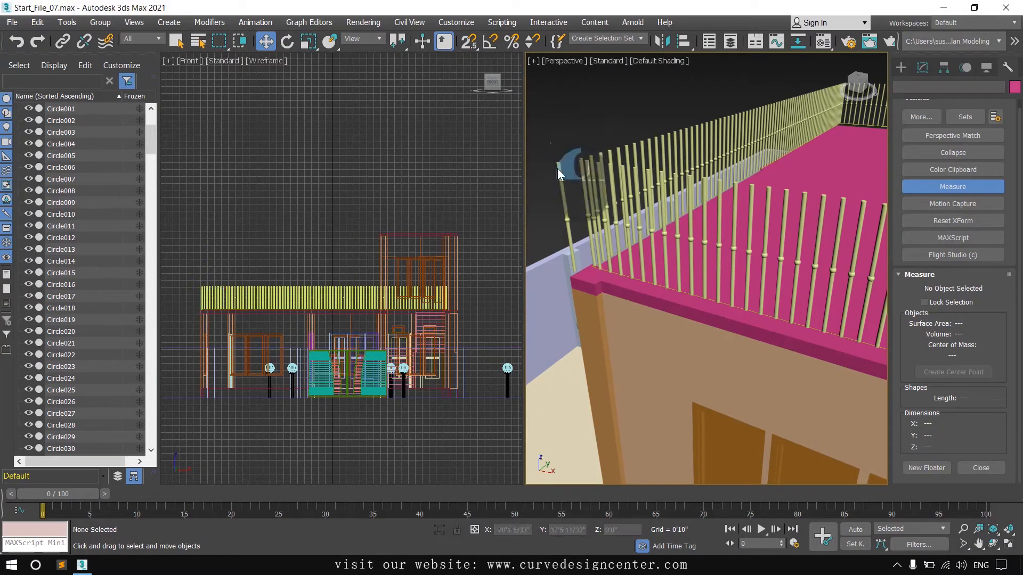
{"action": "left_click", "coordinate": [568, 195]}
{"action": "key", "text": "Delete"}
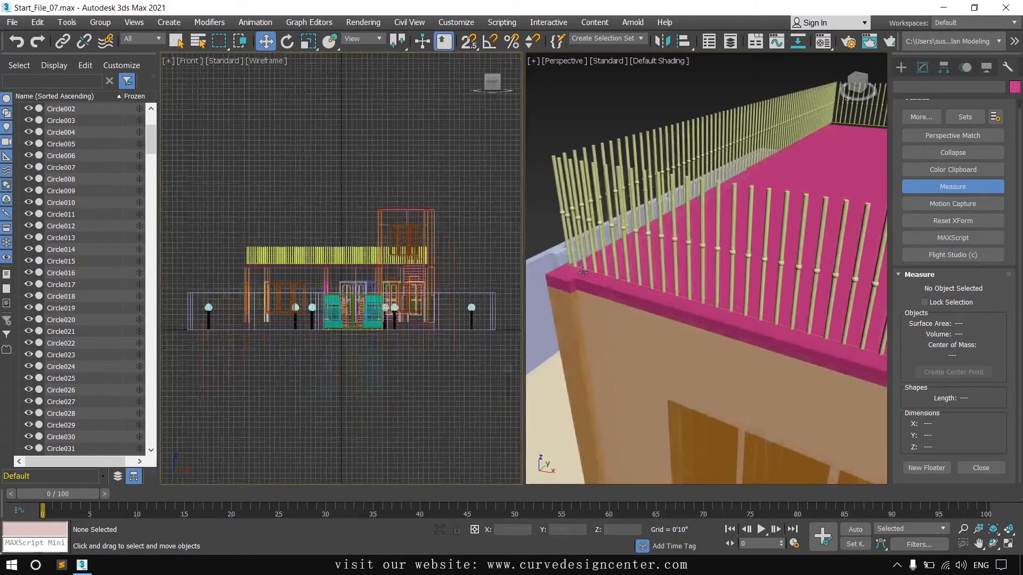
Copy the roof-edge spline Line025 about 2'8" straight up to the tops of the posts as Line026
{"action": "scroll", "coordinate": [583, 272], "scroll_direction": "up", "scroll_amount": 4}
{"action": "scroll", "coordinate": [582, 273], "scroll_direction": "down", "scroll_amount": 2}
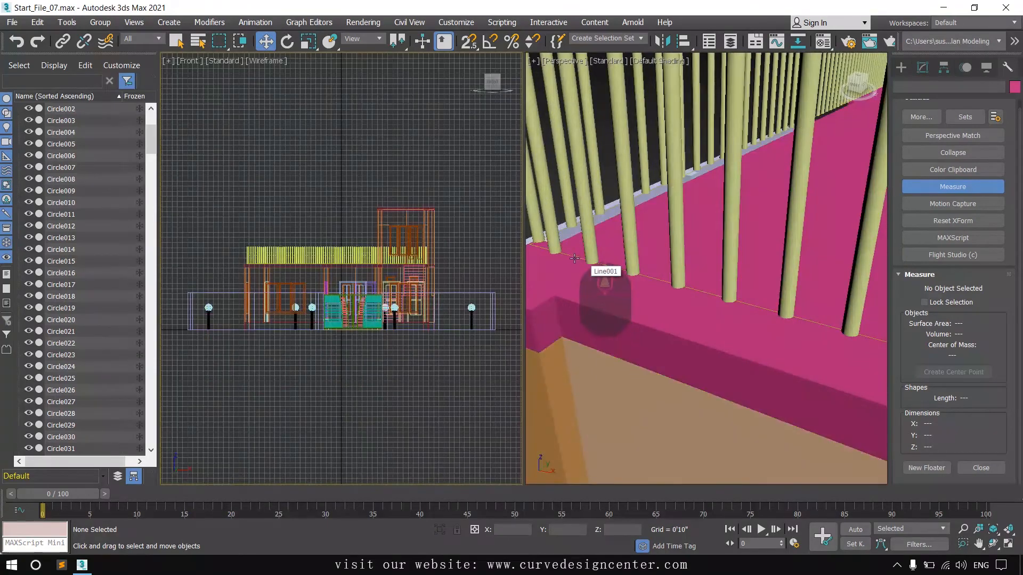
{"action": "left_click", "coordinate": [573, 277]}
{"action": "scroll", "coordinate": [571, 279], "scroll_direction": "down", "scroll_amount": 3}
{"action": "scroll", "coordinate": [374, 285], "scroll_direction": "up", "scroll_amount": 10}
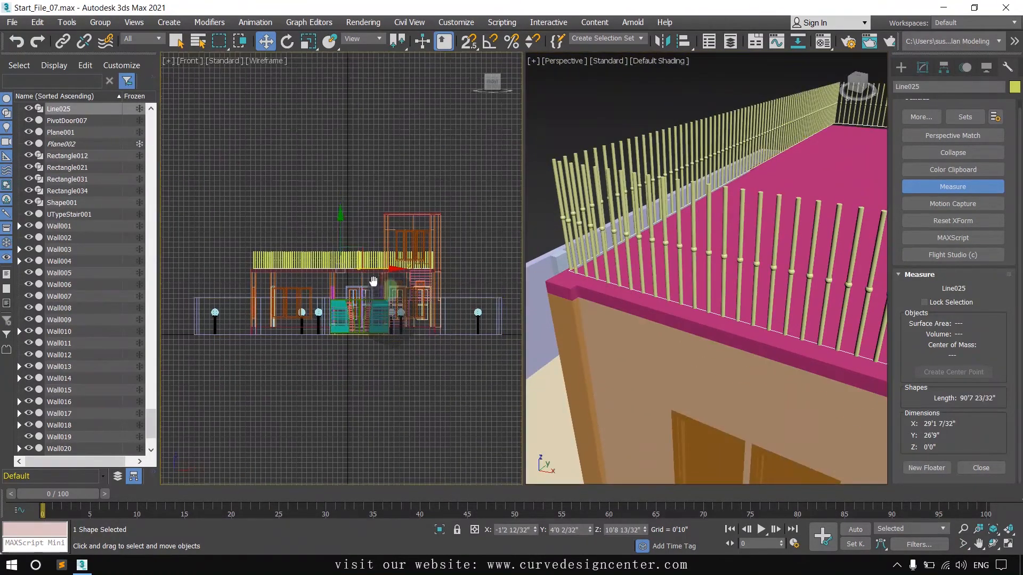
{"action": "left_click_drag", "start_coordinate": [363, 427], "coordinate": [361, 238], "text": "shift"}
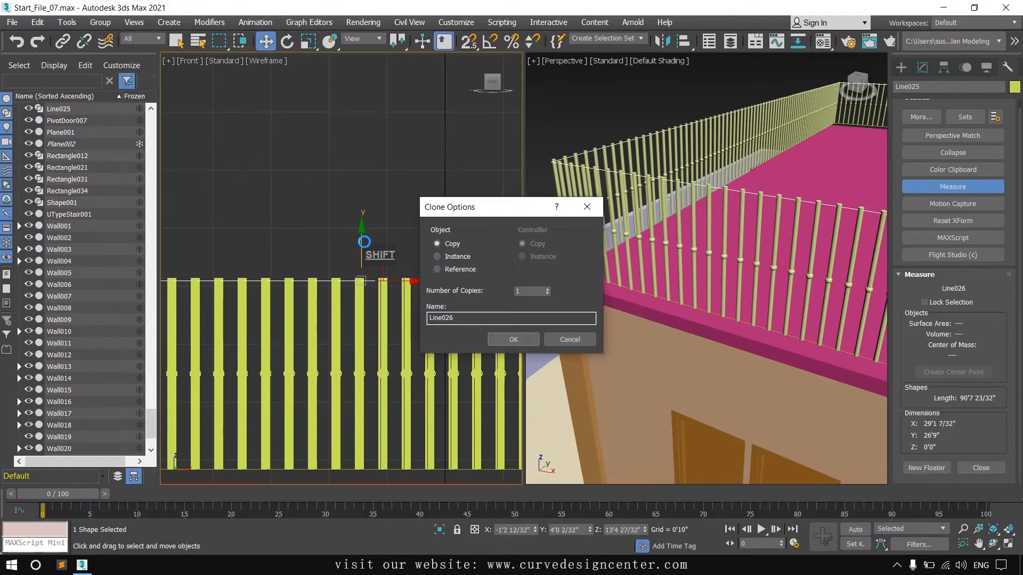
{"action": "left_click", "coordinate": [512, 337]}
Enable the upper spline, Line026, in the renderer and in the viewport so it forms a round handrail
{"action": "left_click", "coordinate": [922, 67]}
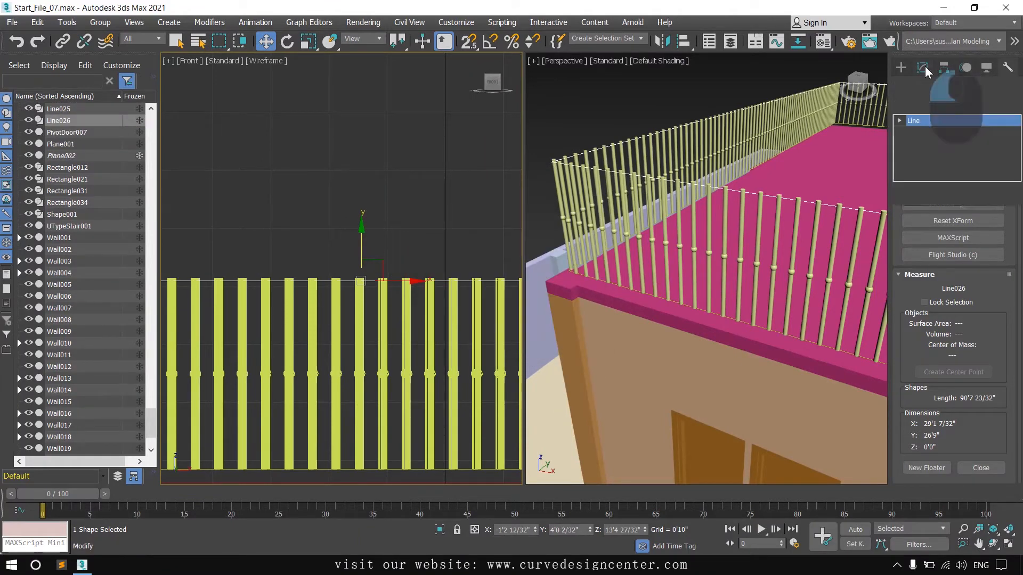
{"action": "left_click", "coordinate": [912, 221]}
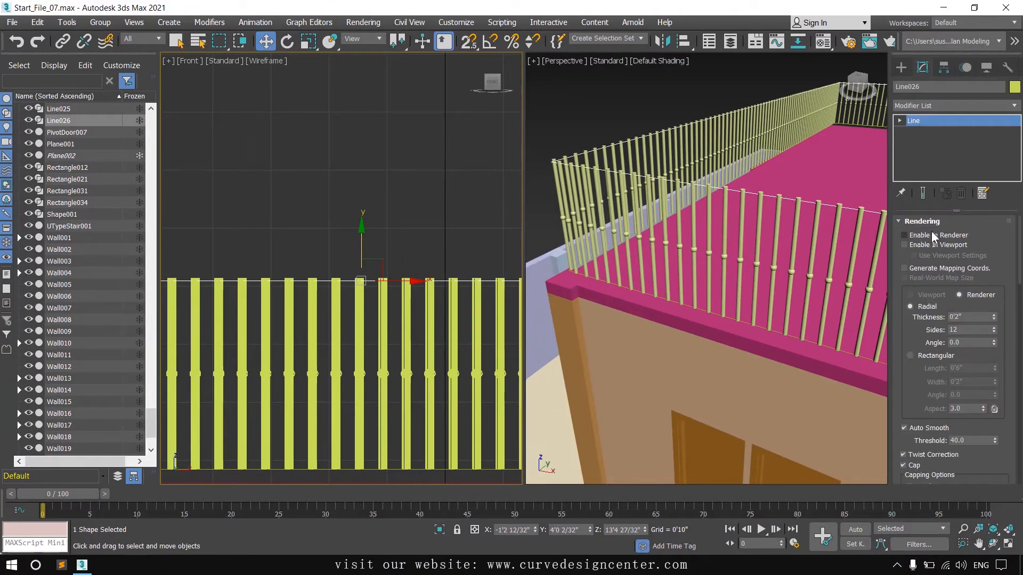
{"action": "left_click", "coordinate": [914, 236]}
{"action": "left_click", "coordinate": [912, 244]}
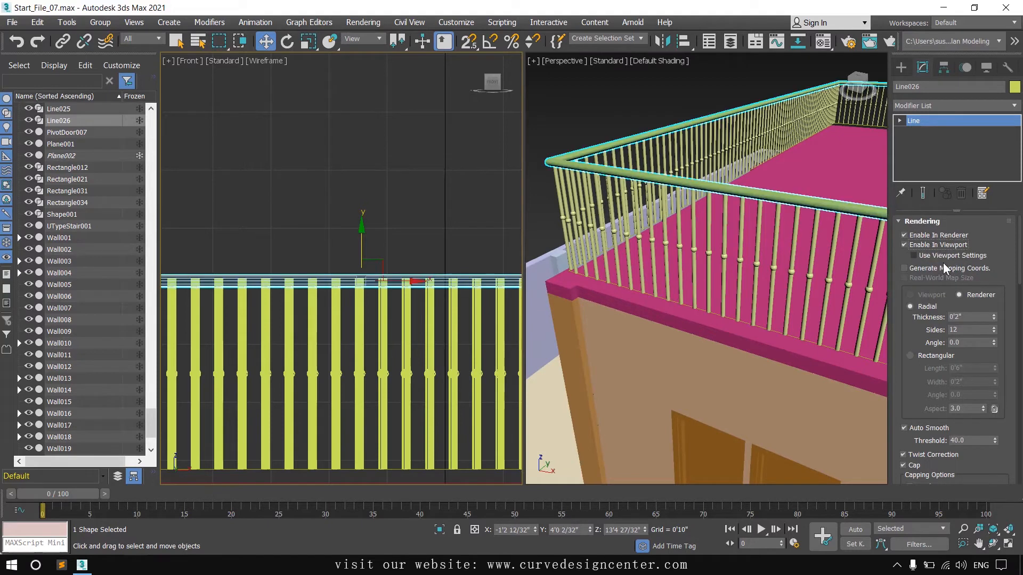
{"action": "double_click", "coordinate": [970, 317]}
Select the spline at the base of the posts, Line025, and enable it in the renderer and in the viewport
{"action": "middle_click_drag", "start_coordinate": [321, 194], "coordinate": [321, 156]}
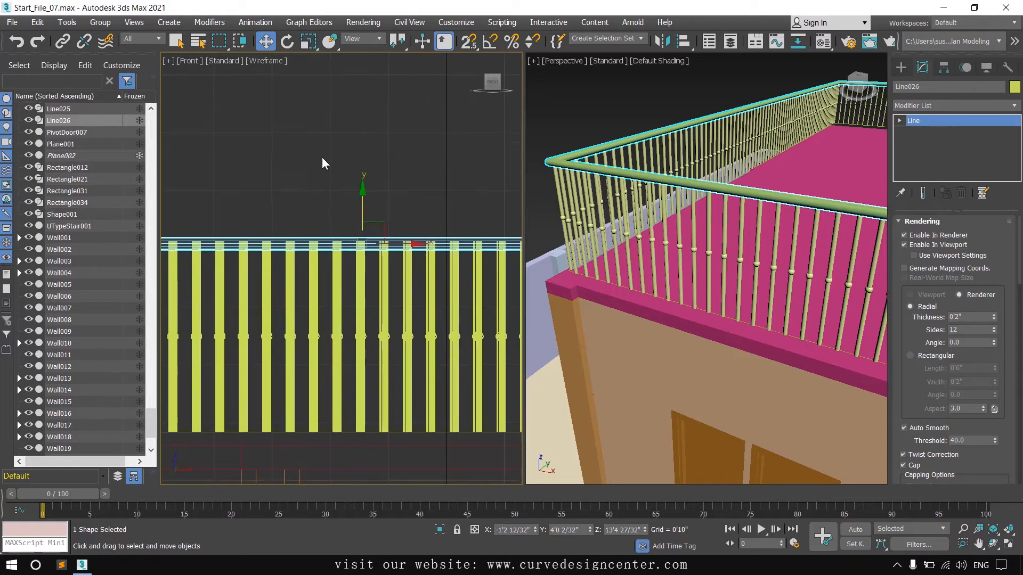
{"action": "scroll", "coordinate": [322, 153], "scroll_direction": "down", "scroll_amount": 2}
{"action": "scroll", "coordinate": [308, 303], "scroll_direction": "up", "scroll_amount": 3}
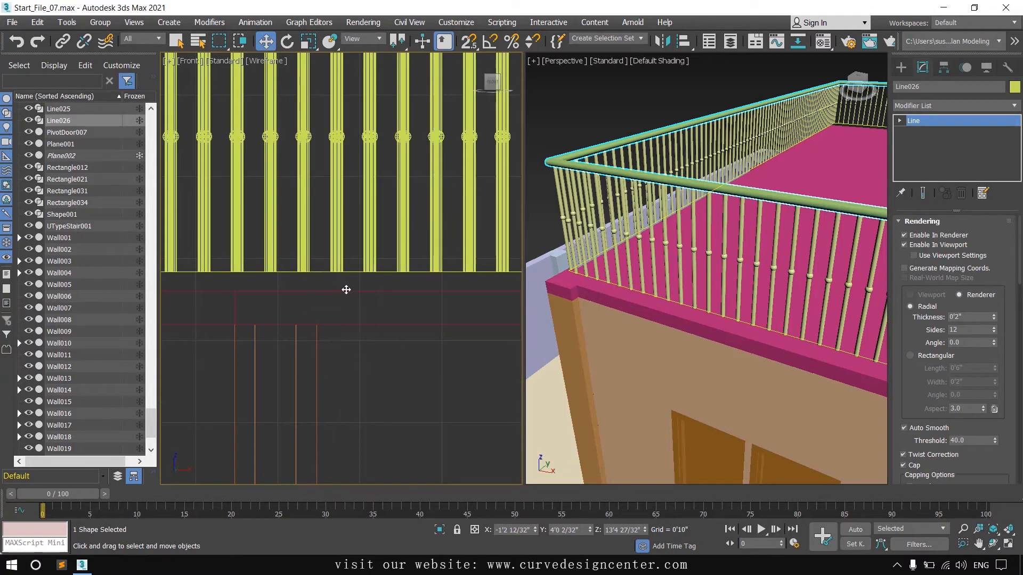
{"action": "left_click", "coordinate": [352, 272]}
{"action": "left_click", "coordinate": [909, 236]}
{"action": "left_click", "coordinate": [909, 244]}
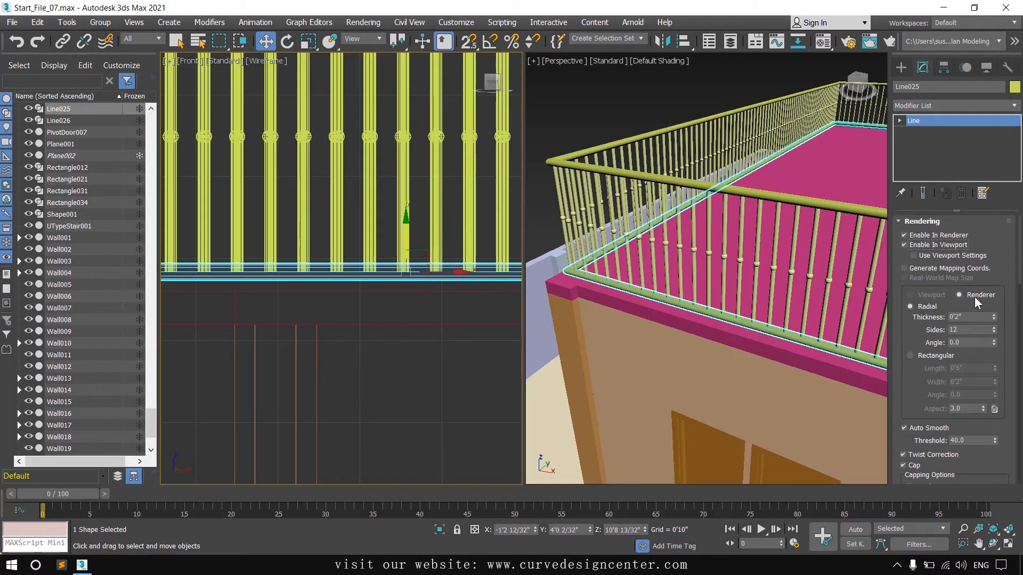
Copy the bottom rail, Line025, about 1'1" up to just below the round knobs of the posts
{"action": "scroll", "coordinate": [347, 315], "scroll_direction": "down", "scroll_amount": 3}
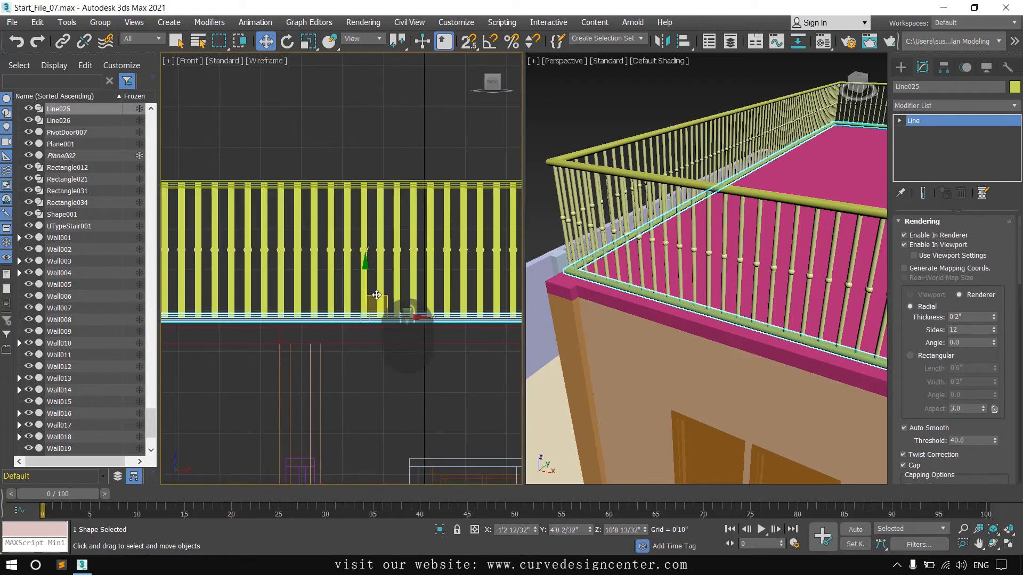
{"action": "scroll", "coordinate": [360, 327], "scroll_direction": "up", "scroll_amount": 3}
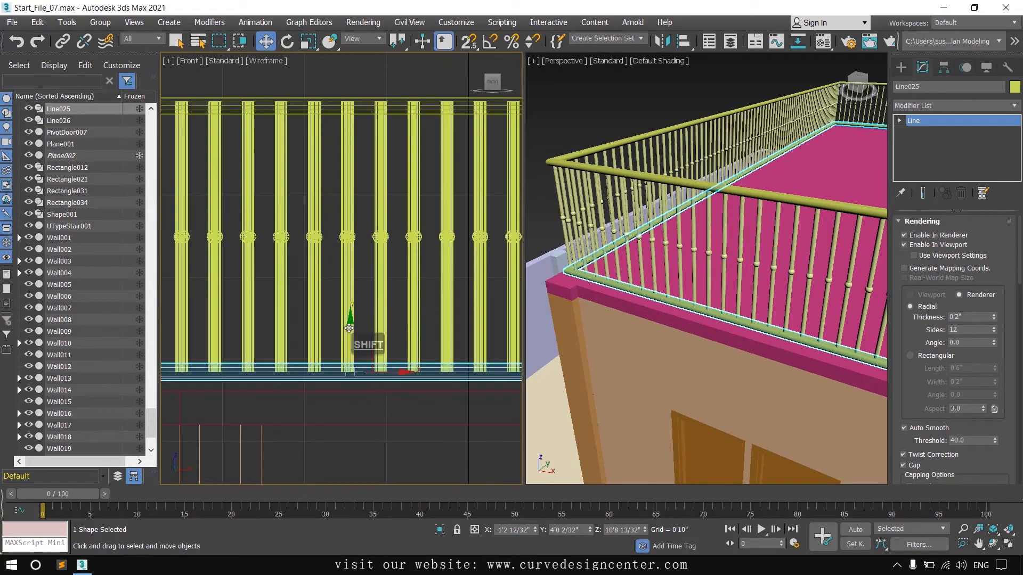
{"action": "left_click_drag", "start_coordinate": [347, 320], "coordinate": [346, 225], "text": "shift"}
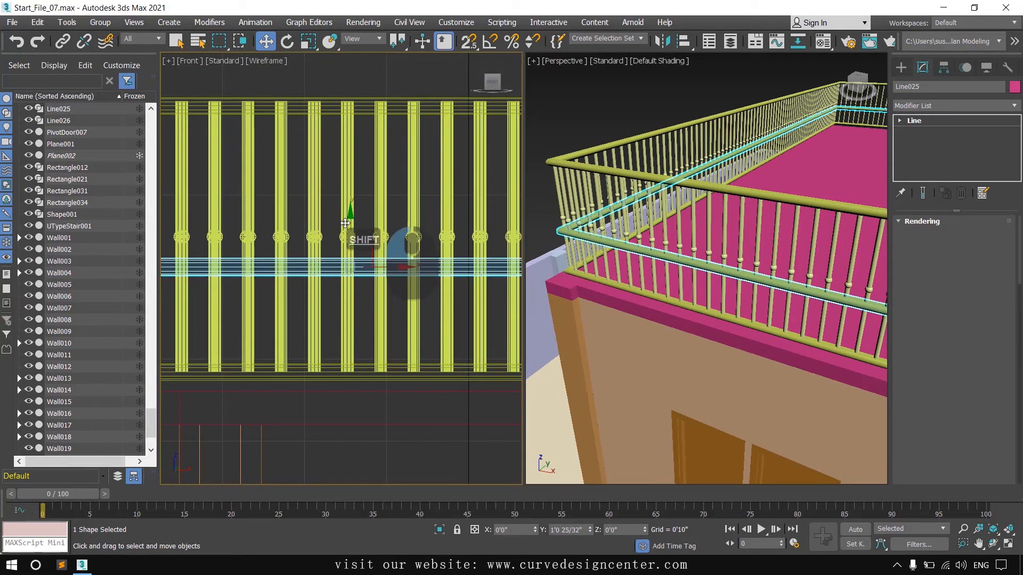
{"action": "left_click", "coordinate": [520, 341]}
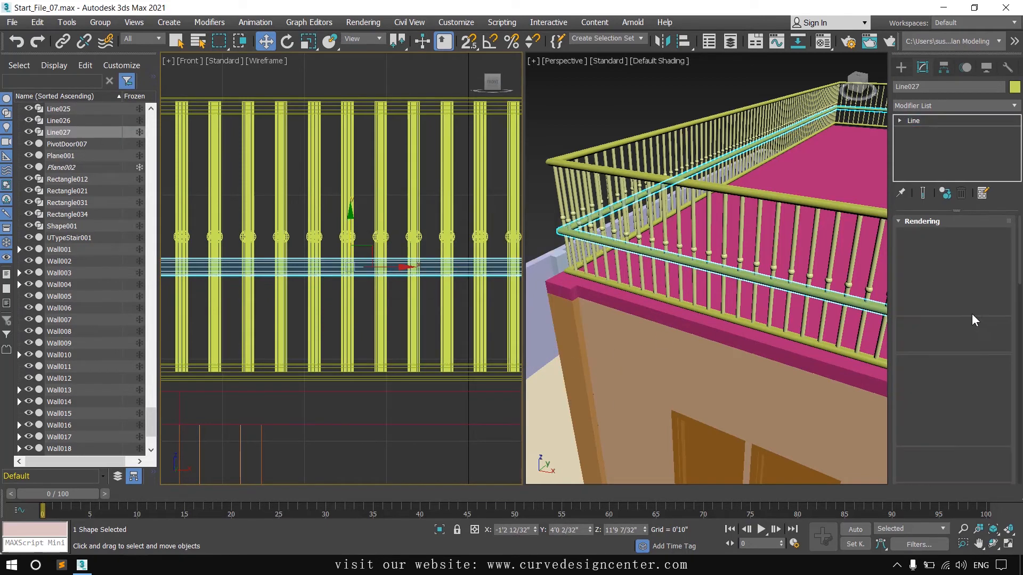
Set the radial thickness of the new middle rail, Line027, to 0.5 inch
{"action": "double_click", "coordinate": [967, 317]}
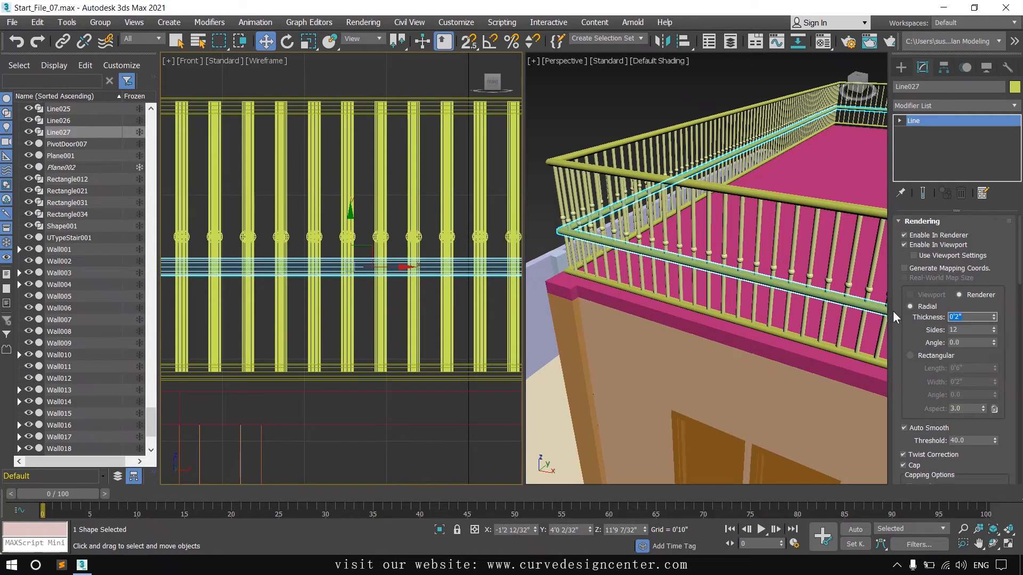
{"action": "type", "text": ".5"}
{"action": "key", "text": "Return"}
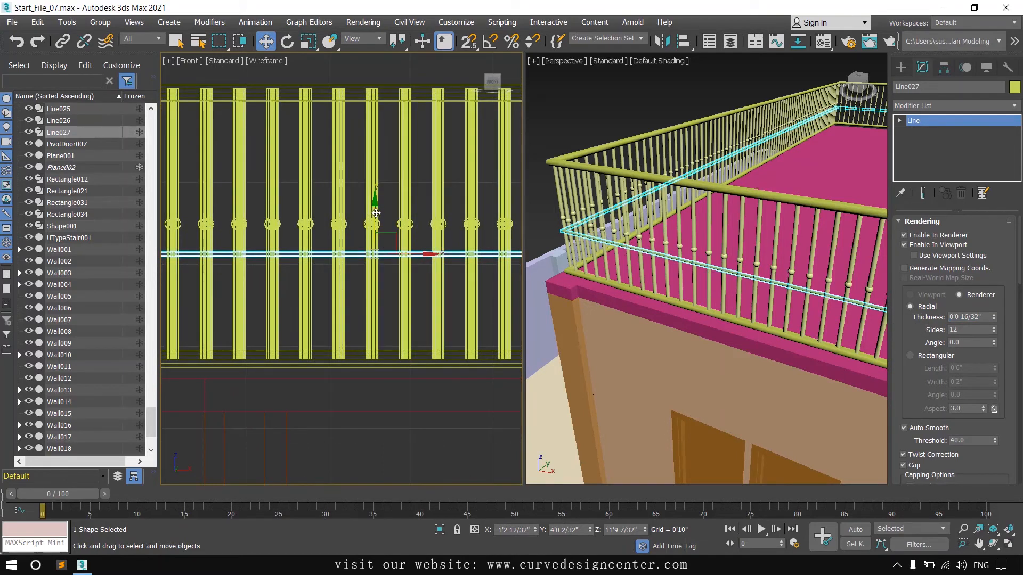
Copy the thin middle rail about 11" up to above the post knobs as Line028, and view the finished railing on the whole house
{"action": "mouse_move", "coordinate": [377, 209]}
{"action": "left_mouse_down", "text": "shift"}
{"action": "mouse_move", "coordinate": [386, 251]}
{"action": "mouse_move", "coordinate": [378, 127]}
{"action": "left_mouse_up", "text": "shift"}
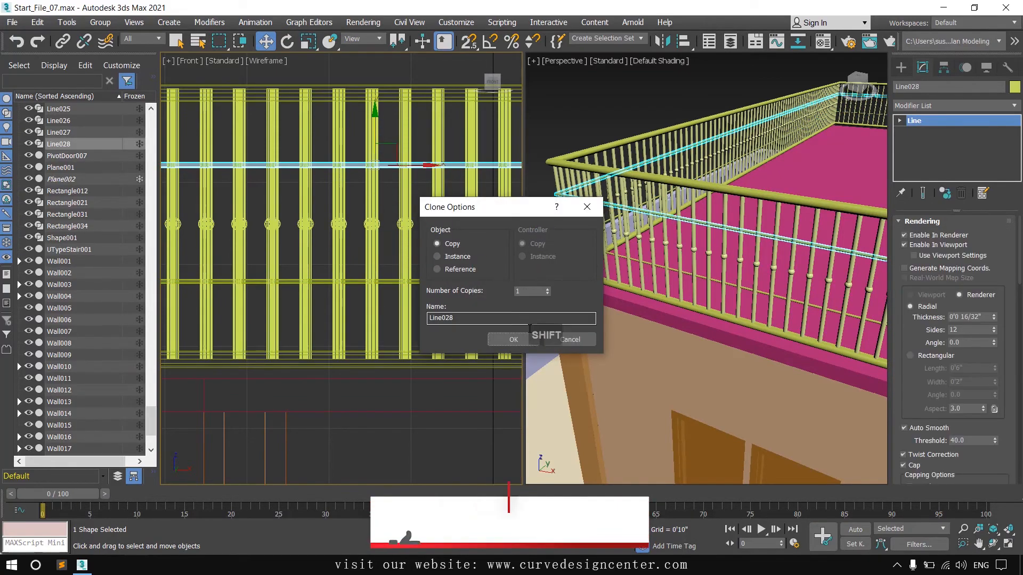
{"action": "left_click", "coordinate": [521, 344]}
{"action": "mouse_move", "coordinate": [621, 299]}
{"action": "middle_mouse_down", "text": "alt"}
{"action": "mouse_move", "coordinate": [673, 361]}
{"action": "mouse_move", "coordinate": [655, 355]}
{"action": "mouse_move", "coordinate": [687, 341]}
{"action": "mouse_move", "coordinate": [692, 325]}
{"action": "mouse_move", "coordinate": [666, 358]}
{"action": "mouse_move", "coordinate": [591, 352]}
{"action": "mouse_move", "coordinate": [627, 381]}
{"action": "mouse_move", "coordinate": [737, 394]}
{"action": "mouse_move", "coordinate": [678, 377]}
{"action": "mouse_move", "coordinate": [697, 379]}
{"action": "middle_mouse_up", "text": "alt"}
{"action": "middle_click_drag", "start_coordinate": [697, 379], "coordinate": [759, 383], "text": "alt"}
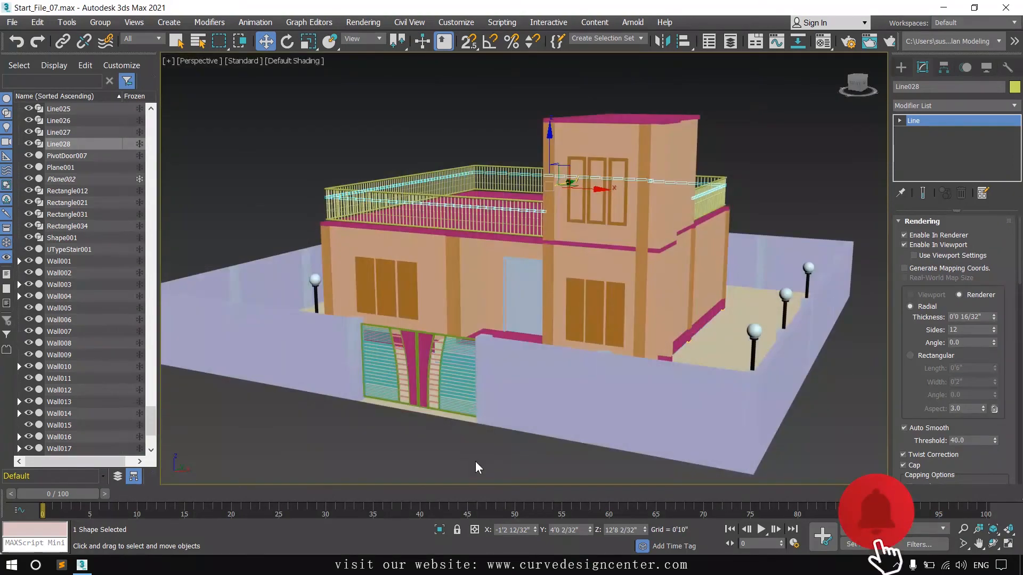